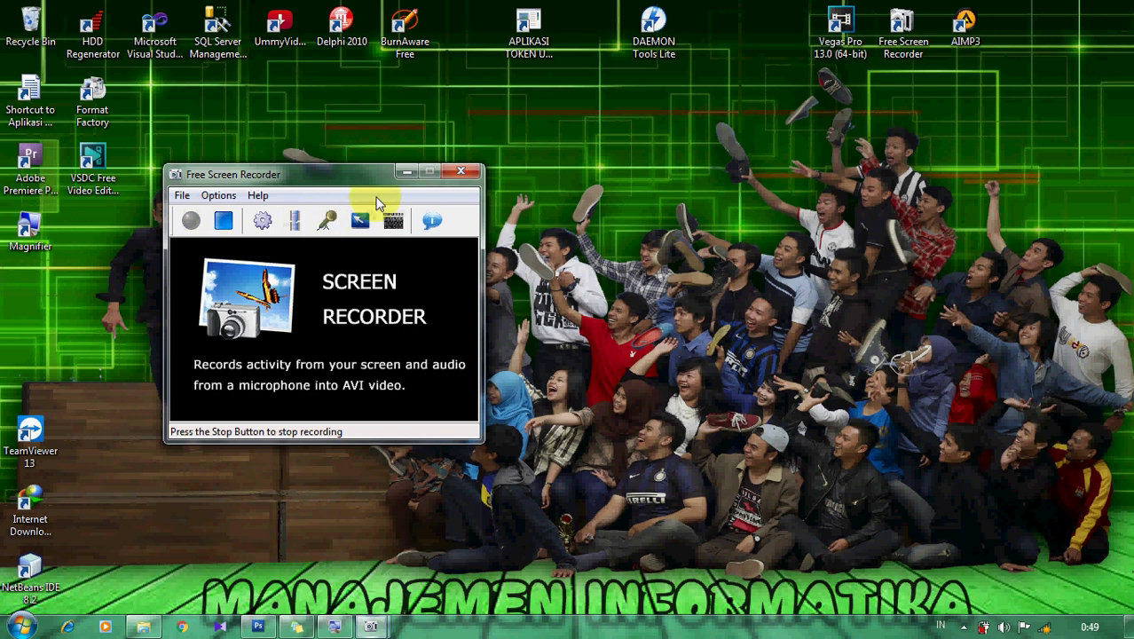
Step: Minimize the Free Screen Recorder window to reveal the desktop
{"action": "left_click", "coordinate": [406, 173]}
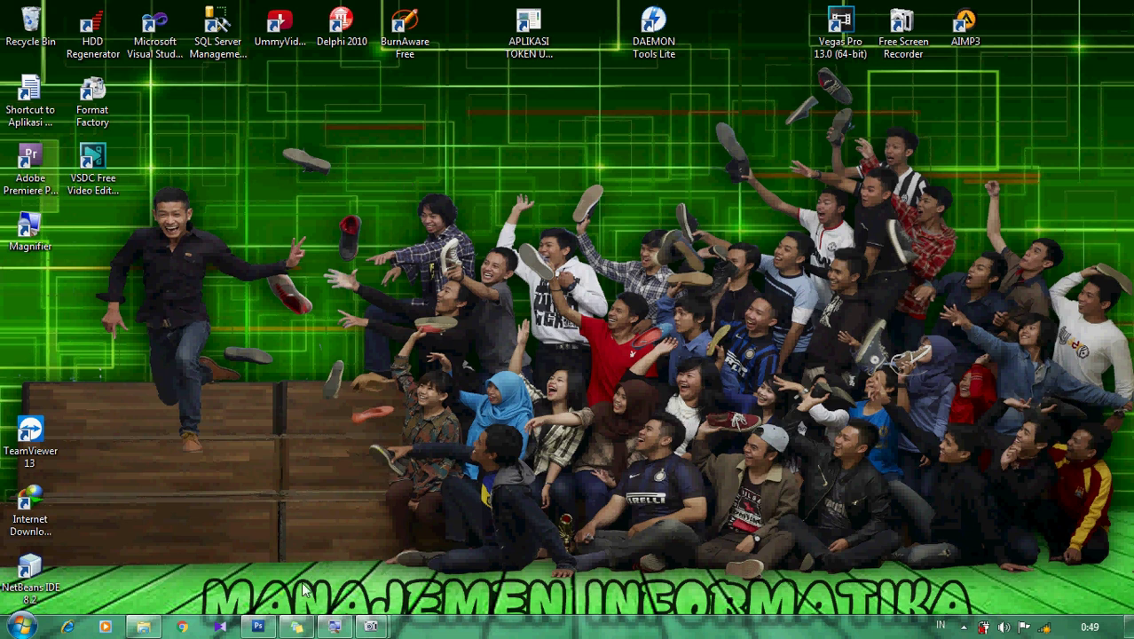
Step: Close Wajah-Berjerawat.png without saving, select the Move tool, and bring up the Data2 (E:) browser
{"action": "left_click", "coordinate": [261, 628]}
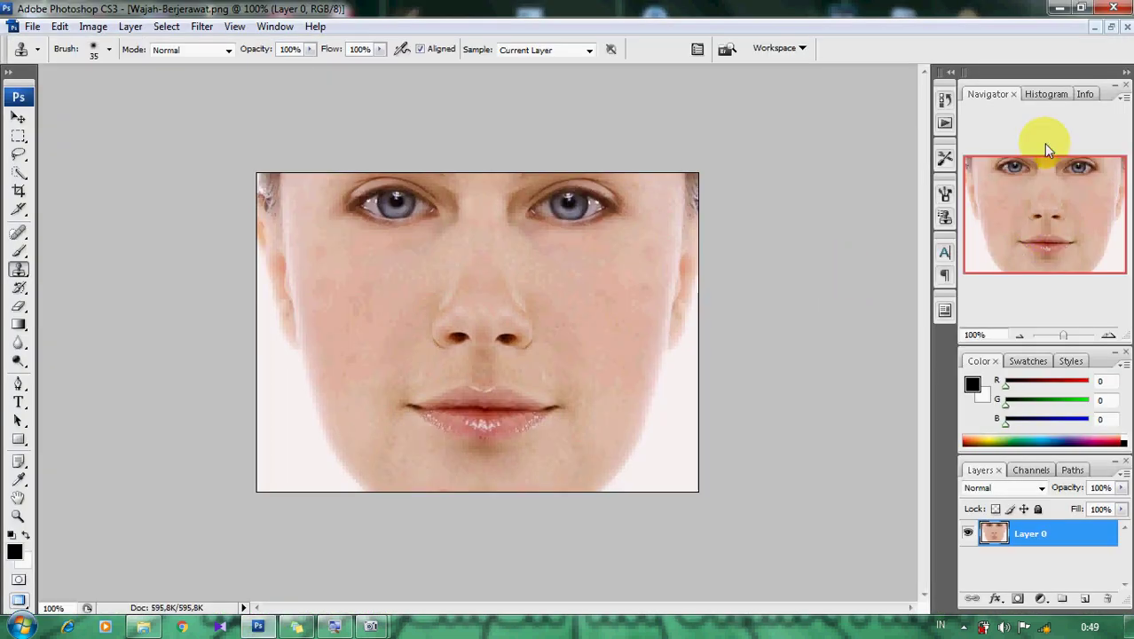
{"action": "left_click", "coordinate": [1128, 27]}
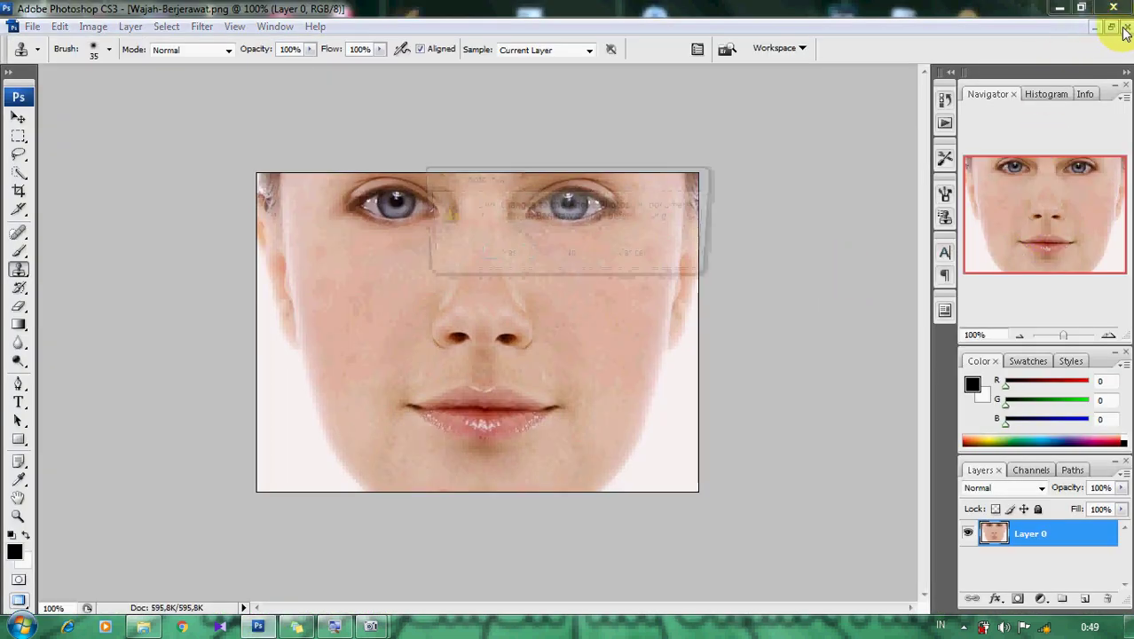
{"action": "left_click", "coordinate": [571, 257]}
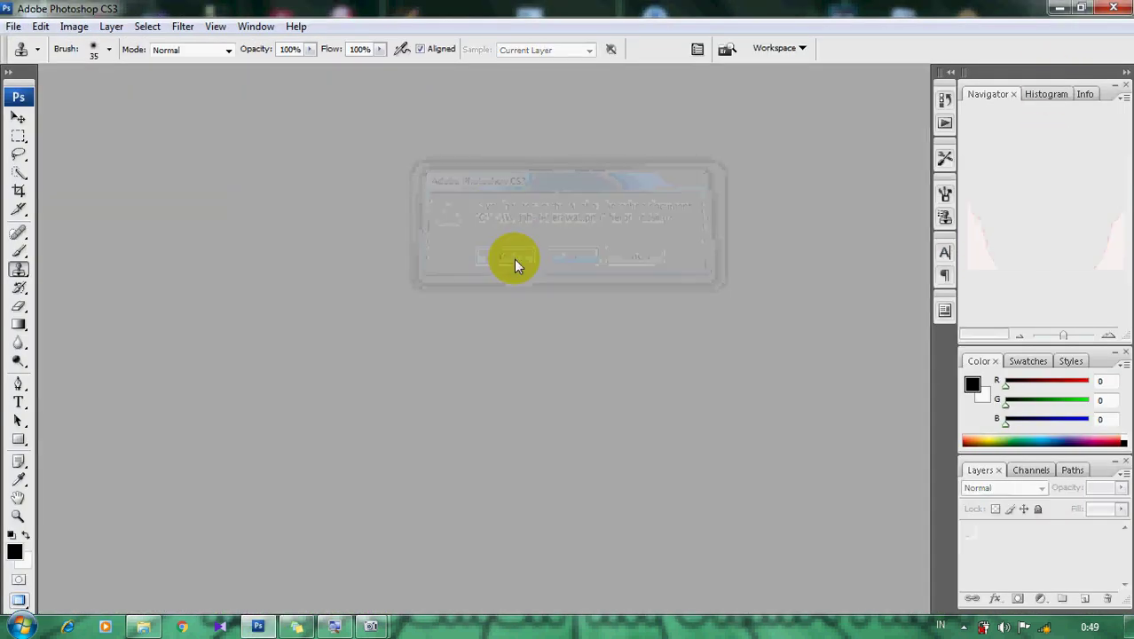
{"action": "left_click", "coordinate": [21, 120]}
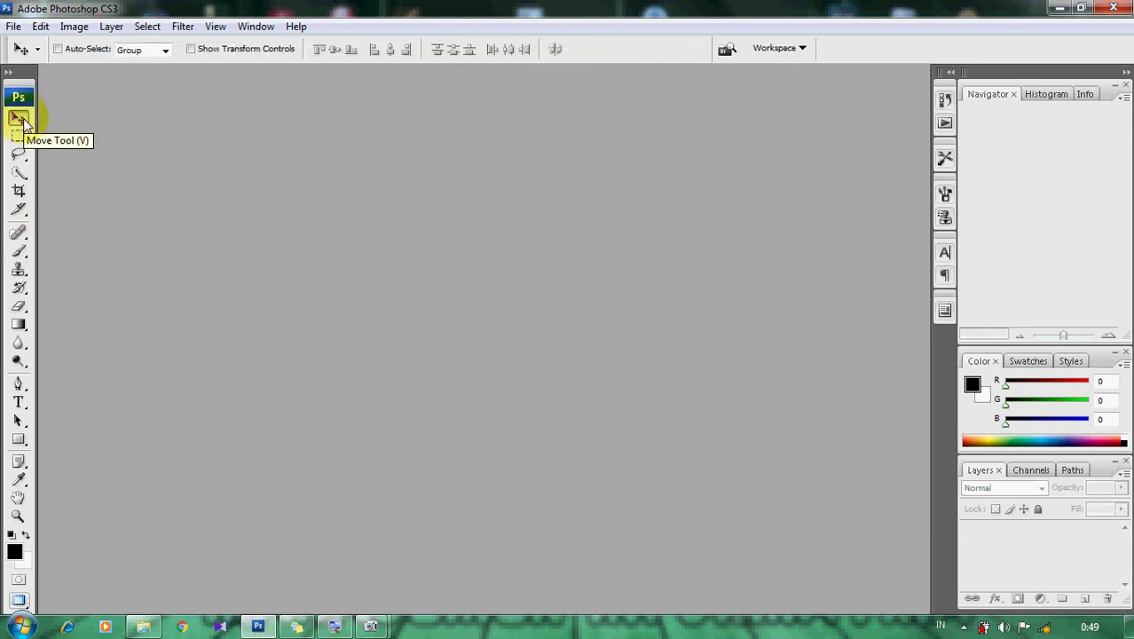
{"action": "left_click", "coordinate": [143, 626]}
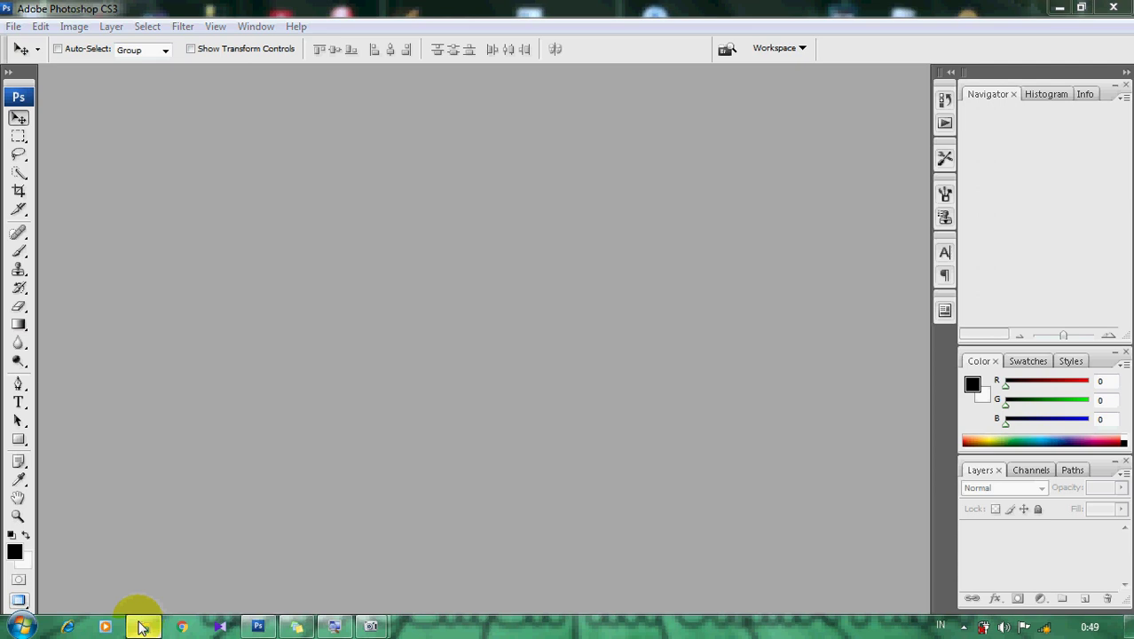
Step: Drag model-429733_960_720.jpg from Data2 (E:) onto Photoshop to open it
{"action": "left_click", "coordinate": [725, 291]}
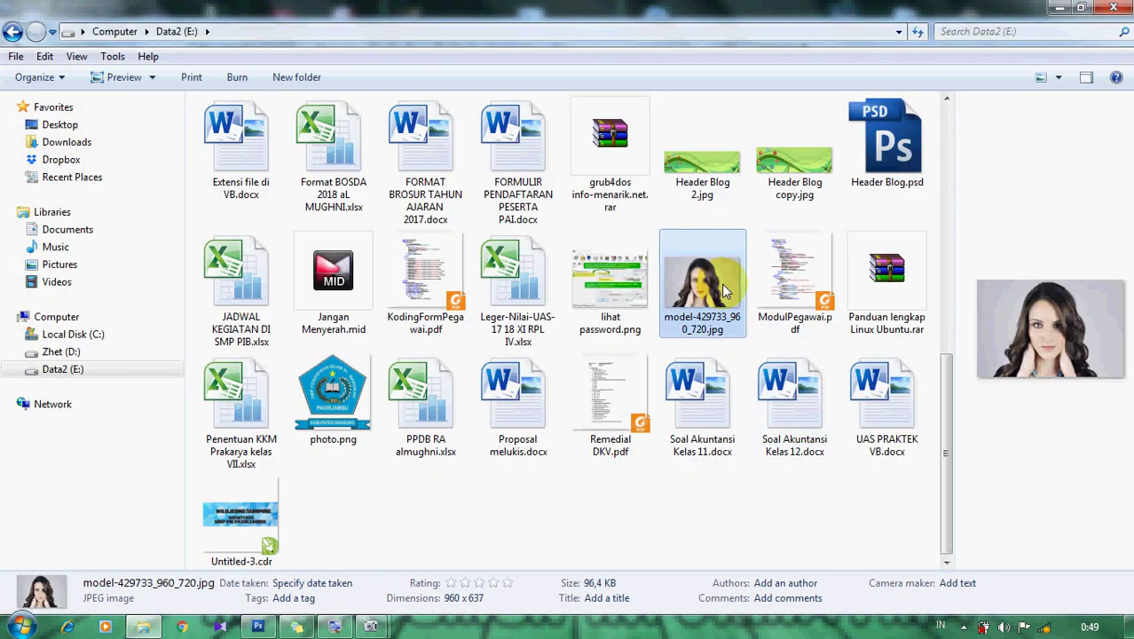
{"action": "mouse_move", "coordinate": [725, 291]}
{"action": "left_mouse_down"}
{"action": "mouse_move", "coordinate": [266, 629]}
{"action": "mouse_move", "coordinate": [356, 323]}
{"action": "left_mouse_up"}
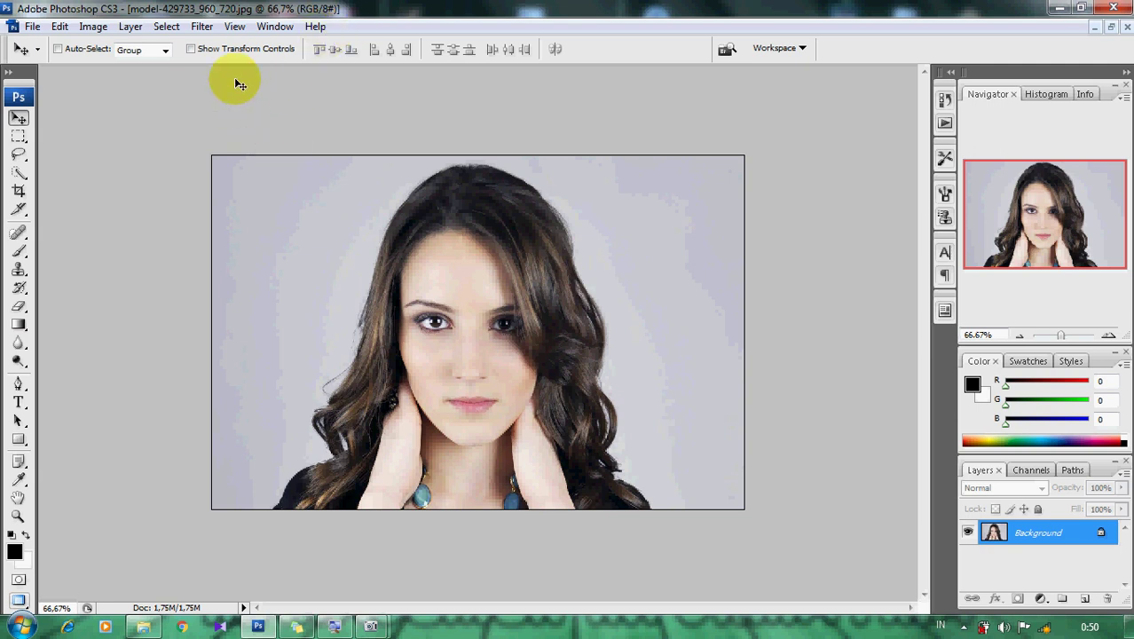
Step: Open Filter > Extract on model-429733_960_720.jpg
{"action": "left_click", "coordinate": [203, 26]}
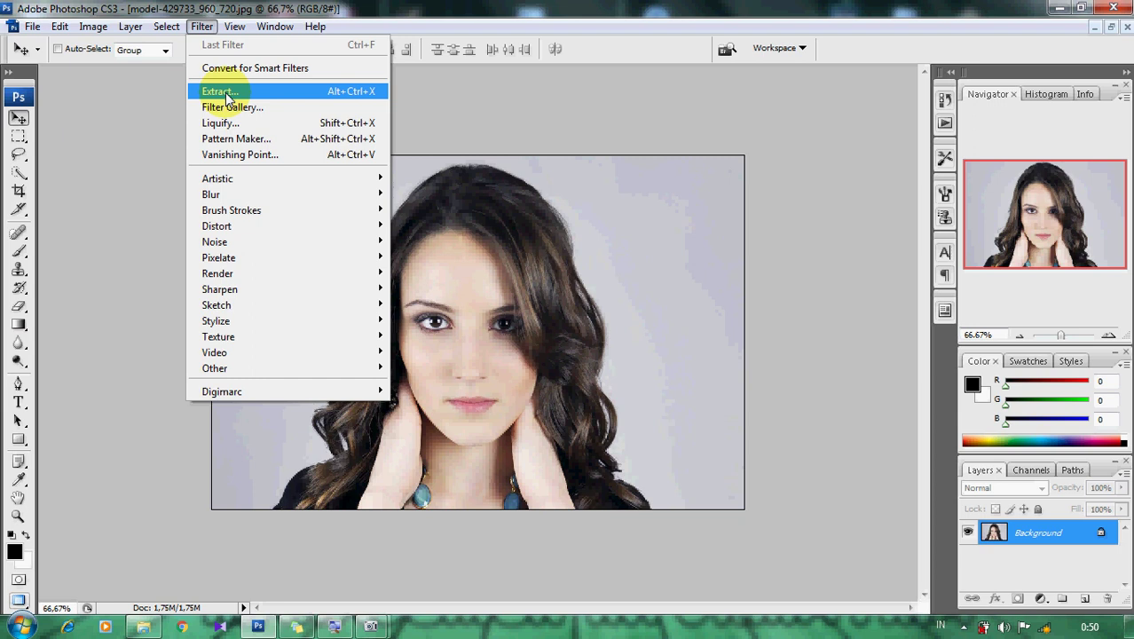
{"action": "left_click", "coordinate": [220, 91]}
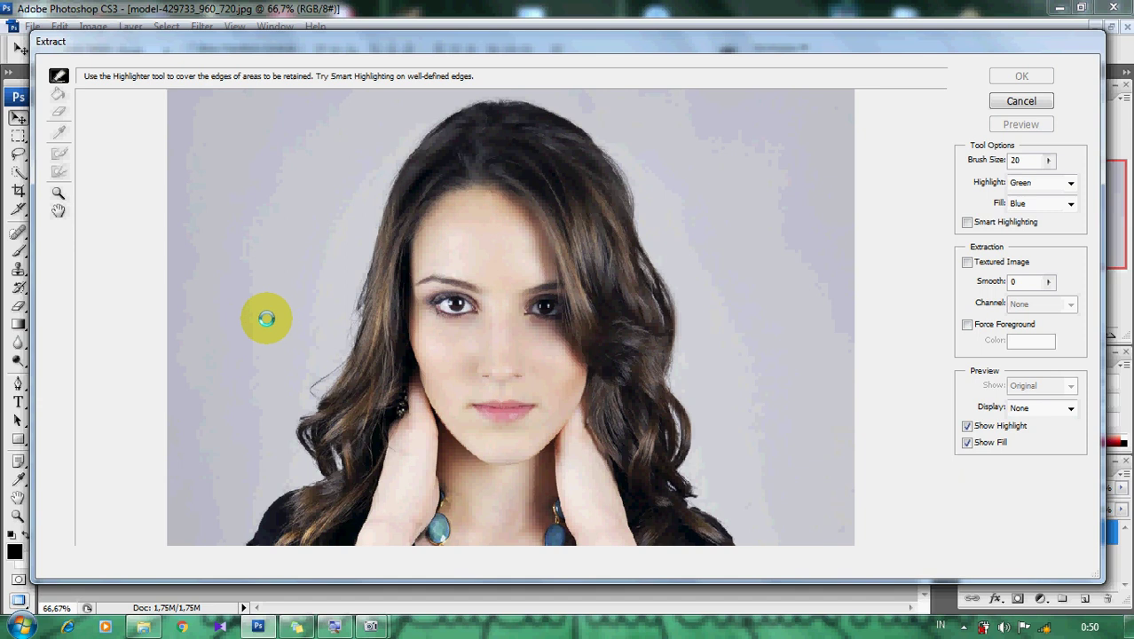
Step: Set the Edge Highlighter to size 34 and highlight the hair from left shoulder over the head to the right
{"action": "key", "text": "bracketright"}
{"action": "key", "text": "bracketright"}
{"action": "key", "text": "bracketright"}
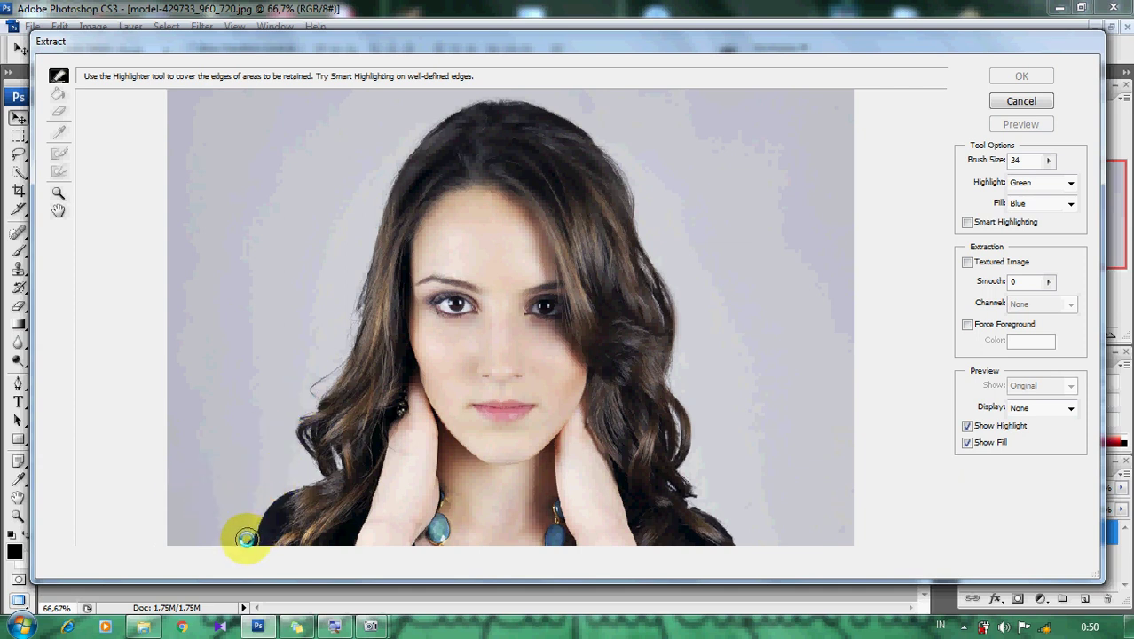
{"action": "mouse_move", "coordinate": [245, 537]}
{"action": "left_mouse_down"}
{"action": "mouse_move", "coordinate": [271, 486]}
{"action": "mouse_move", "coordinate": [316, 472]}
{"action": "mouse_move", "coordinate": [299, 427]}
{"action": "mouse_move", "coordinate": [354, 315]}
{"action": "mouse_move", "coordinate": [397, 152]}
{"action": "mouse_move", "coordinate": [425, 116]}
{"action": "mouse_move", "coordinate": [481, 93]}
{"action": "mouse_move", "coordinate": [588, 116]}
{"action": "mouse_move", "coordinate": [634, 183]}
{"action": "mouse_move", "coordinate": [679, 309]}
{"action": "mouse_move", "coordinate": [691, 418]}
{"action": "mouse_move", "coordinate": [681, 479]}
{"action": "left_mouse_up"}
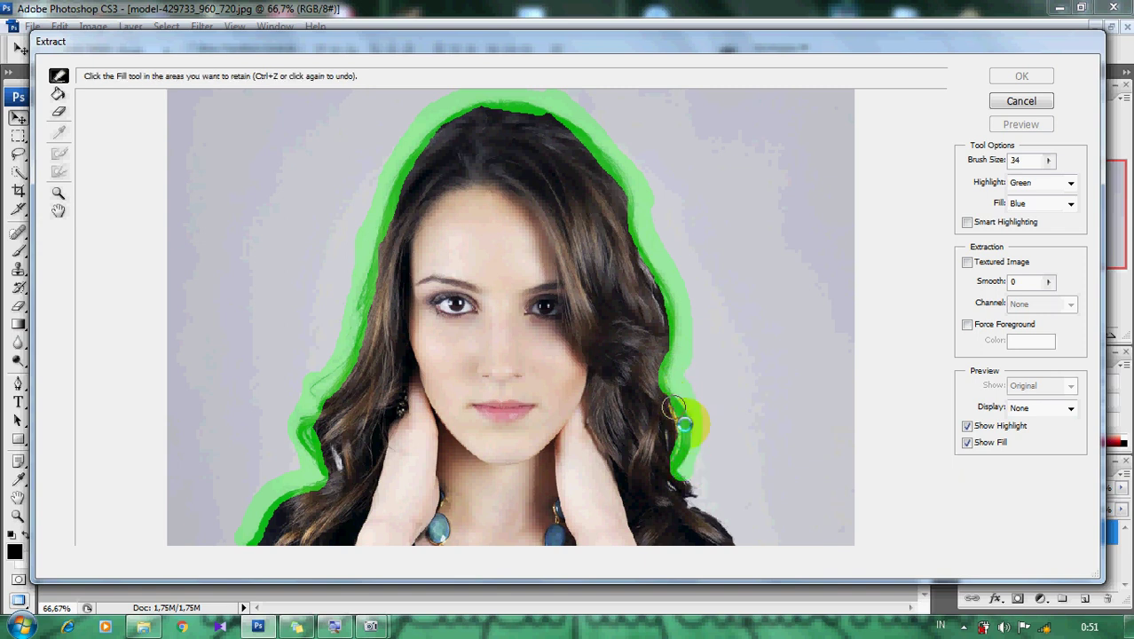
{"action": "mouse_move", "coordinate": [684, 425]}
{"action": "left_mouse_down"}
{"action": "mouse_move", "coordinate": [687, 482]}
{"action": "mouse_move", "coordinate": [735, 541]}
{"action": "left_mouse_up"}
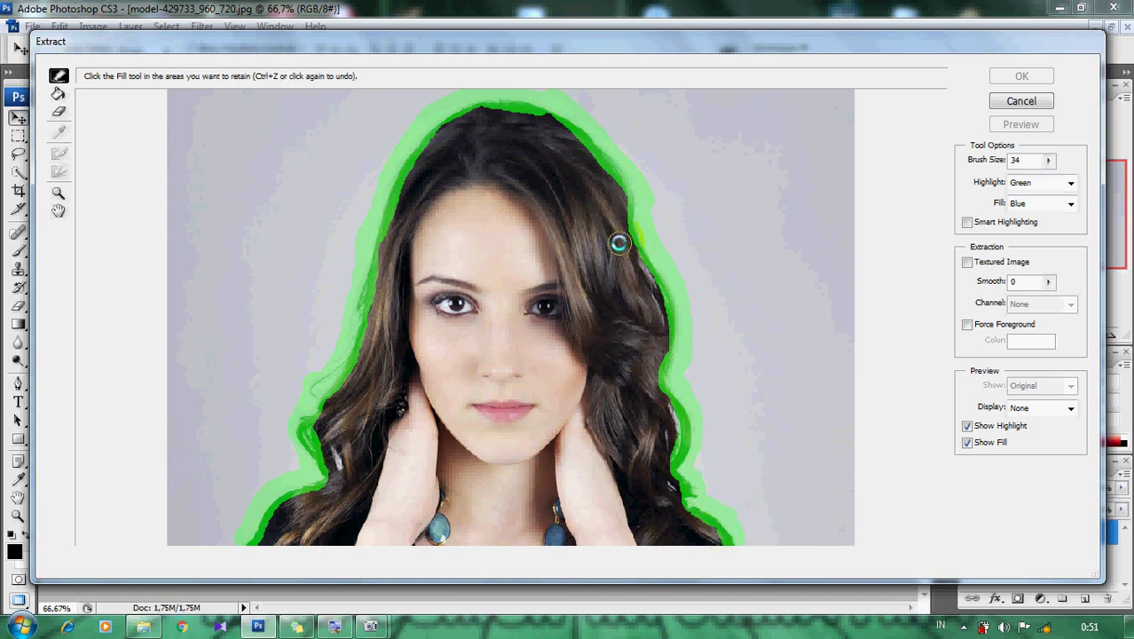
Step: Retrace the green highlight up the model's left hair edge
{"action": "left_click", "coordinate": [75, 203]}
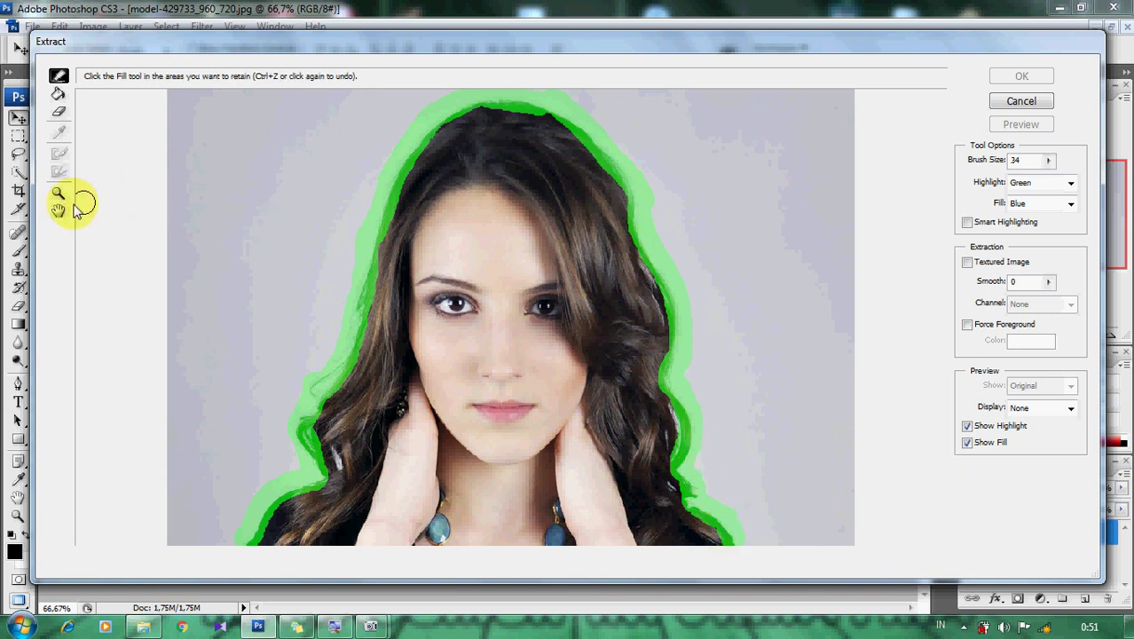
{"action": "left_click", "coordinate": [250, 375]}
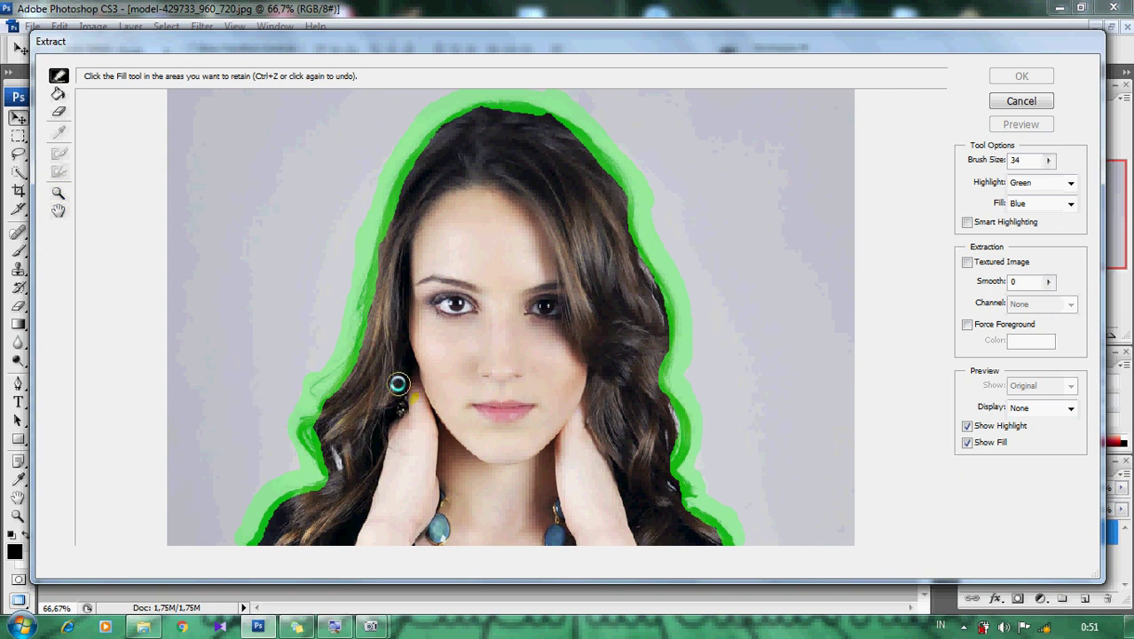
{"action": "left_click", "coordinate": [541, 435]}
{"action": "left_click", "coordinate": [396, 466]}
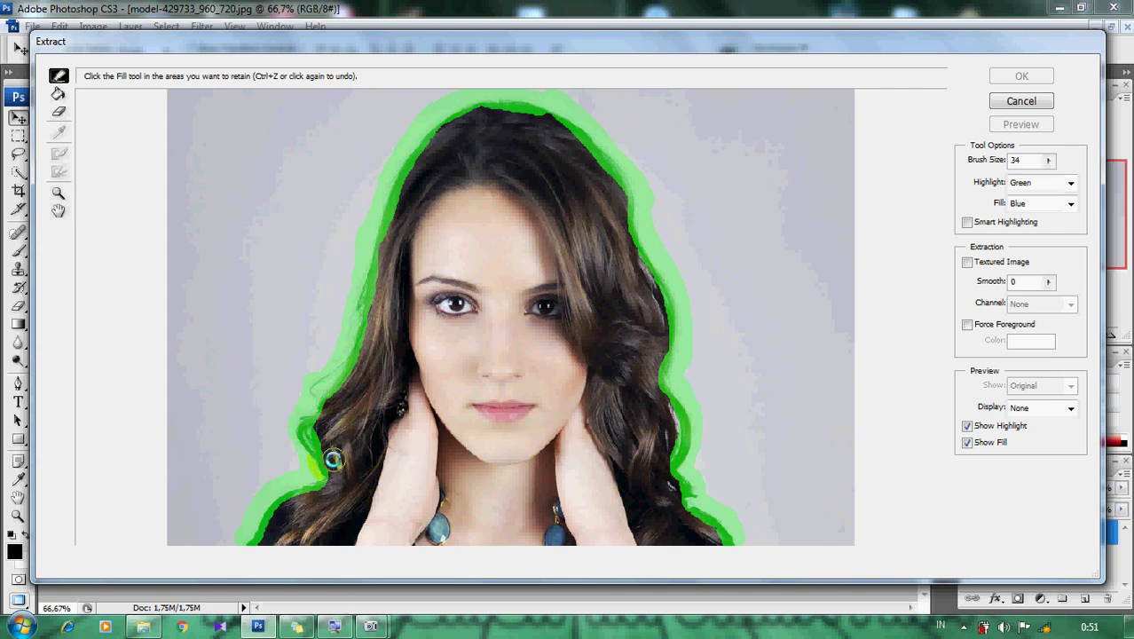
{"action": "mouse_move", "coordinate": [333, 460]}
{"action": "left_mouse_down"}
{"action": "mouse_move", "coordinate": [414, 172]}
{"action": "mouse_move", "coordinate": [606, 131]}
{"action": "left_mouse_up"}
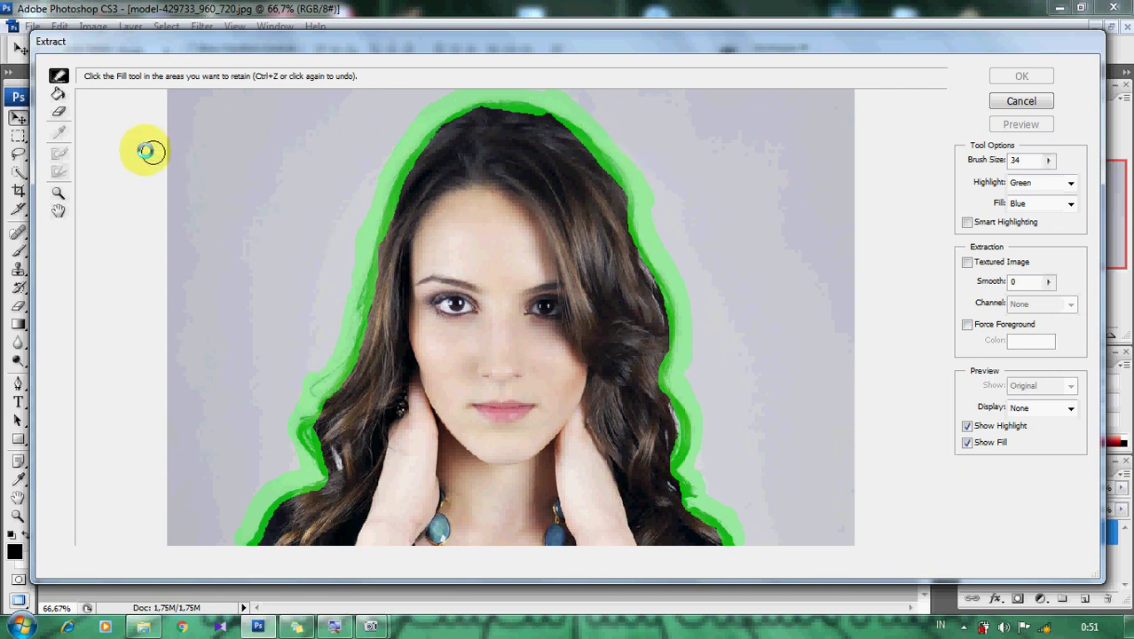
{"action": "left_click", "coordinate": [60, 96]}
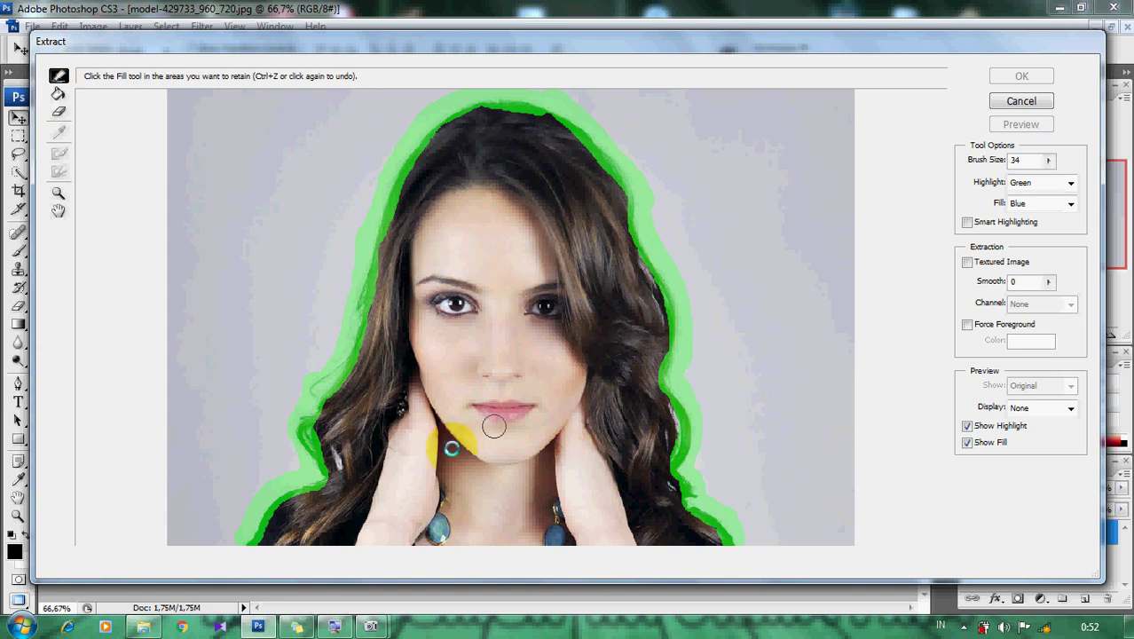
Step: Touch up both hair edges and close the green outline along the bottom image edge
{"action": "mouse_move", "coordinate": [283, 508]}
{"action": "left_mouse_down"}
{"action": "mouse_move", "coordinate": [244, 528]}
{"action": "mouse_move", "coordinate": [244, 543]}
{"action": "left_mouse_up"}
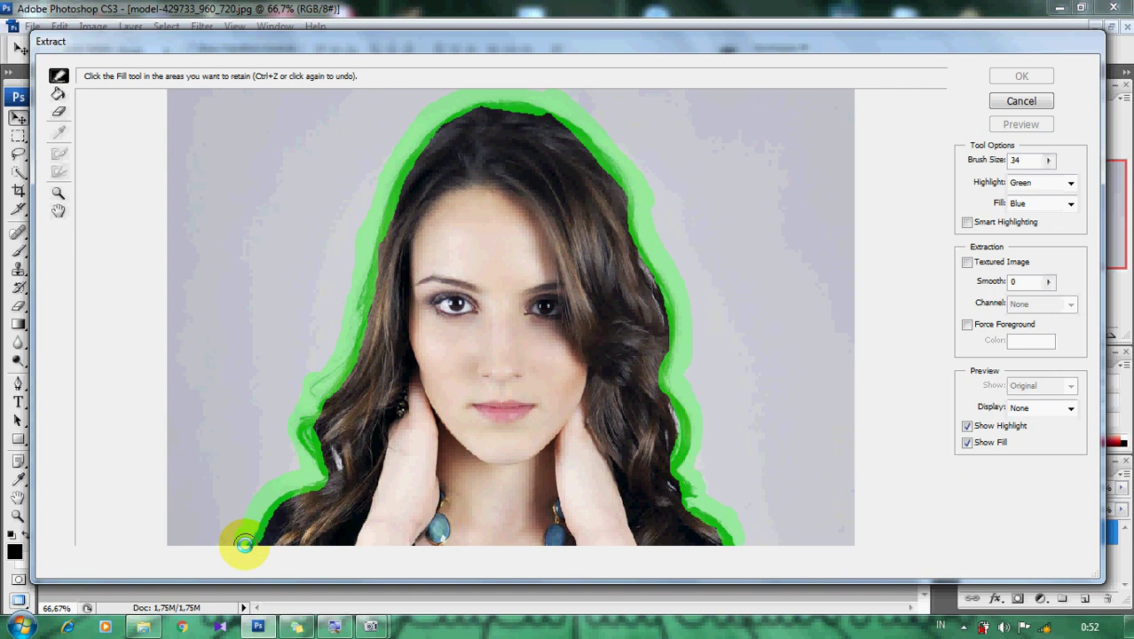
{"action": "left_click_drag", "start_coordinate": [244, 543], "coordinate": [274, 487]}
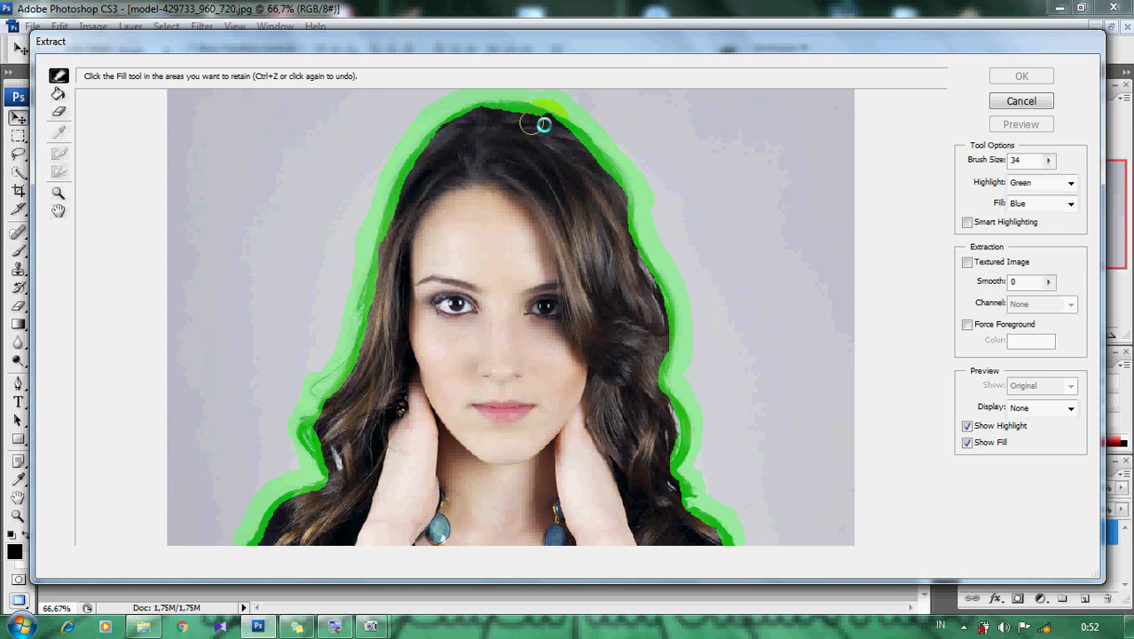
{"action": "left_click_drag", "start_coordinate": [615, 162], "coordinate": [733, 539]}
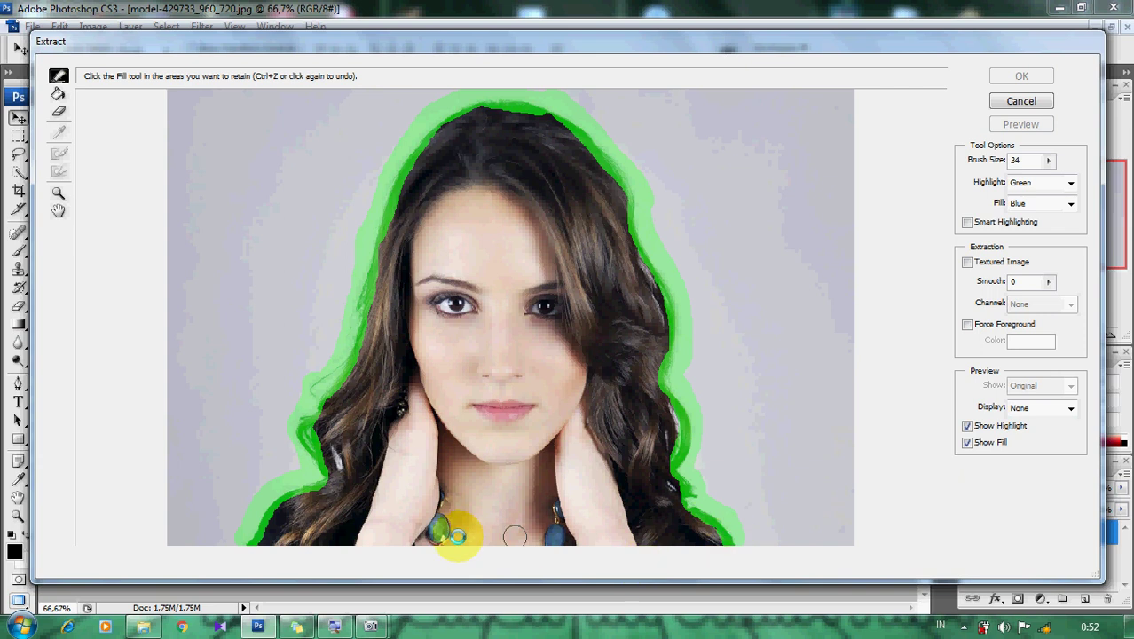
{"action": "left_click_drag", "start_coordinate": [245, 537], "coordinate": [725, 544]}
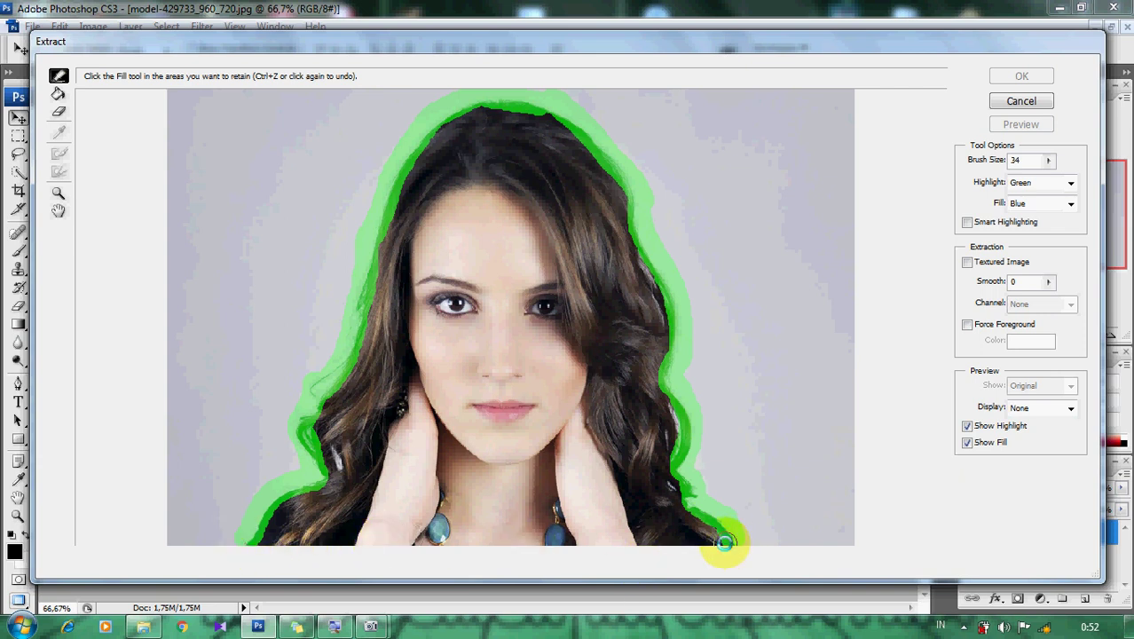
{"action": "left_click_drag", "start_coordinate": [725, 544], "coordinate": [593, 537]}
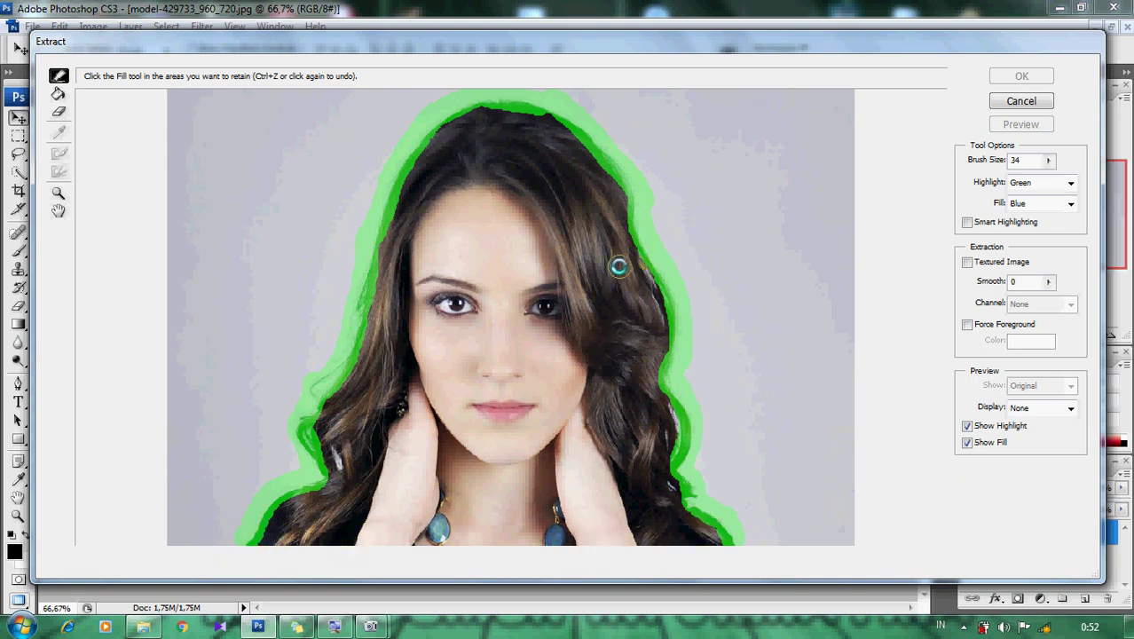
{"action": "left_click", "coordinate": [59, 94]}
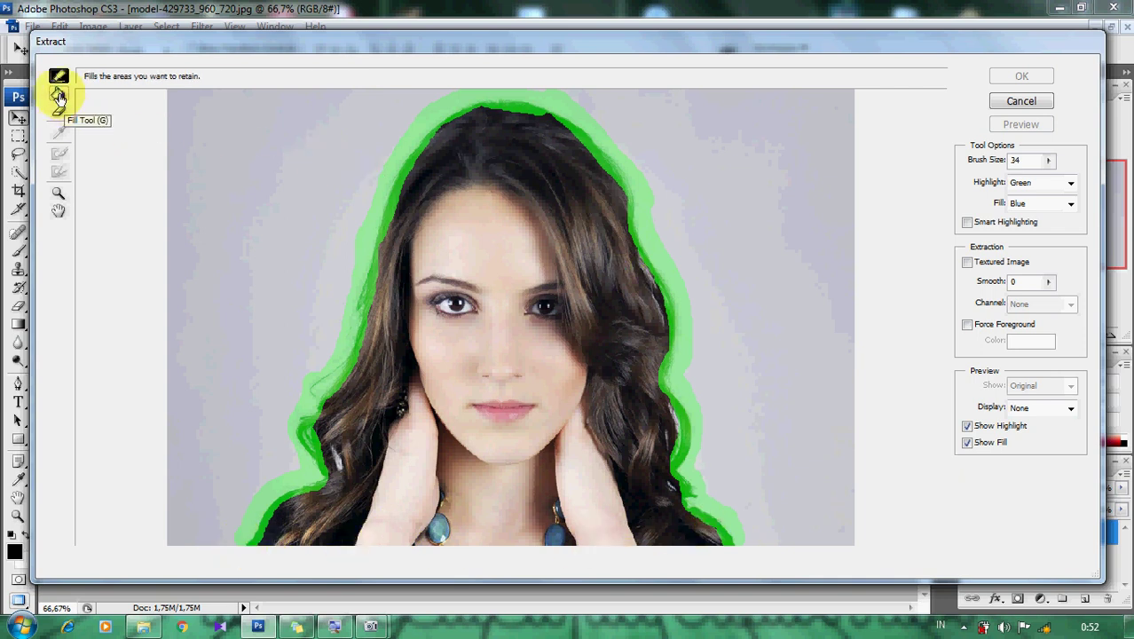
Step: Fill the outlined model area and apply the extraction with OK
{"action": "left_click", "coordinate": [490, 242]}
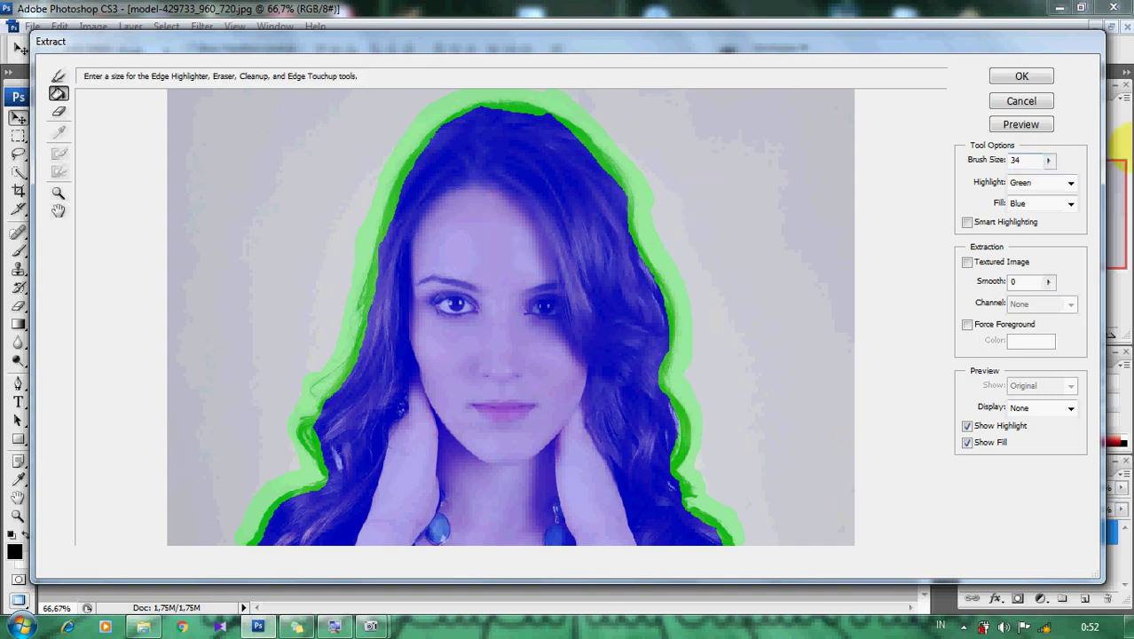
{"action": "left_click", "coordinate": [1023, 78]}
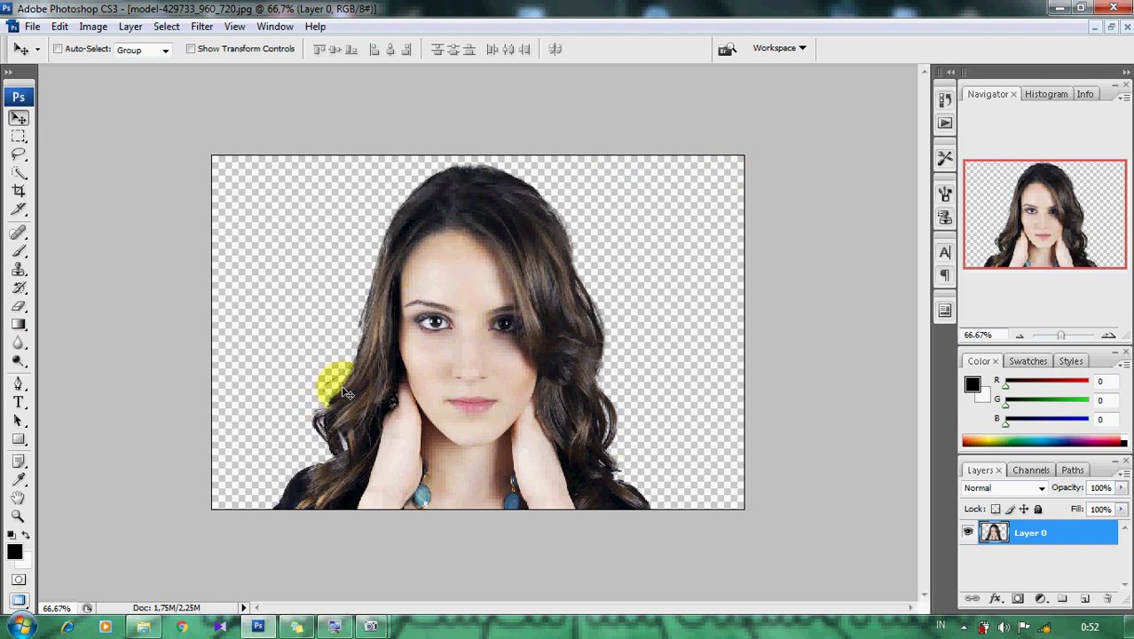
{"action": "key", "text": "ctrl+plus"}
{"action": "key", "text": "ctrl+plus"}
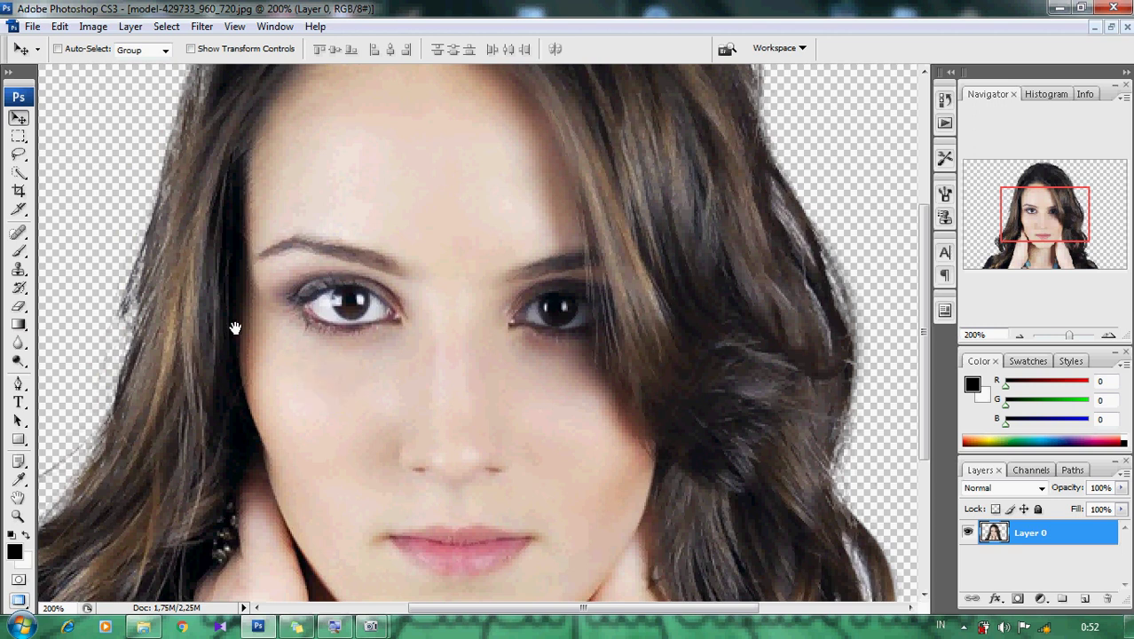
{"action": "mouse_move", "coordinate": [233, 328]}
{"action": "left_mouse_down"}
{"action": "mouse_move", "coordinate": [330, 313]}
{"action": "mouse_move", "coordinate": [421, 321]}
{"action": "left_mouse_up"}
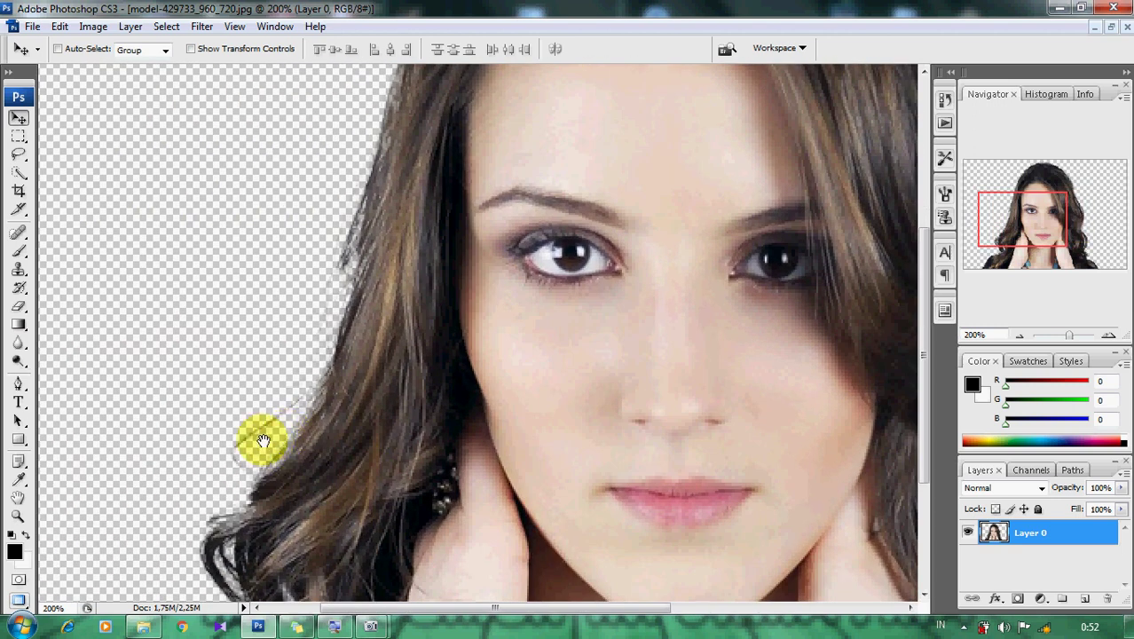
{"action": "left_click_drag", "start_coordinate": [491, 233], "coordinate": [355, 570]}
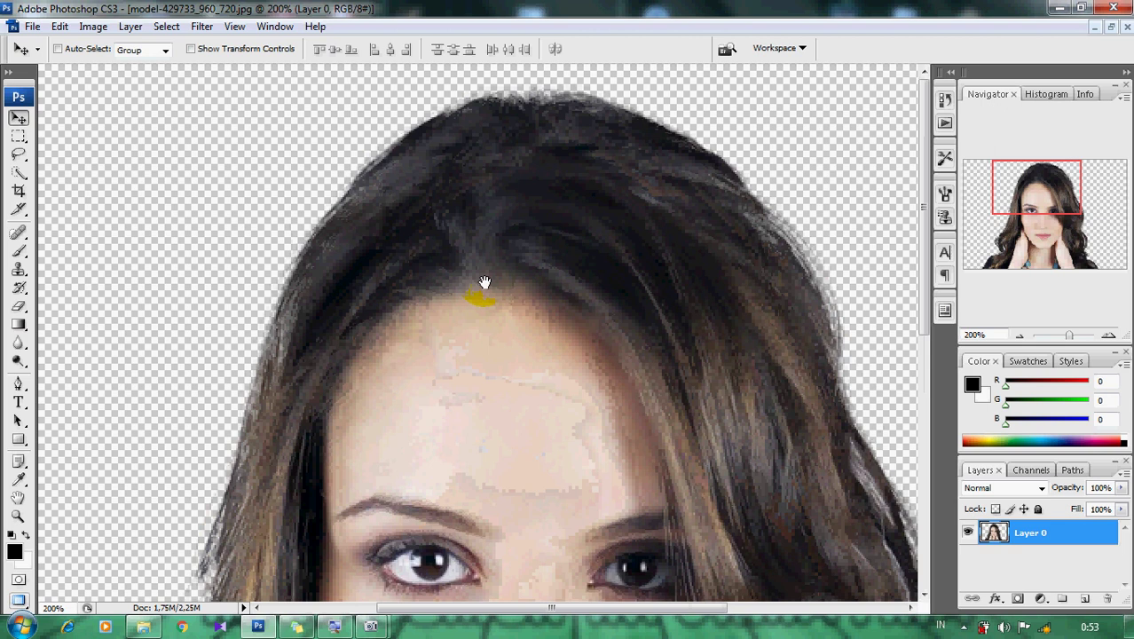
{"action": "left_click_drag", "start_coordinate": [608, 299], "coordinate": [501, 122]}
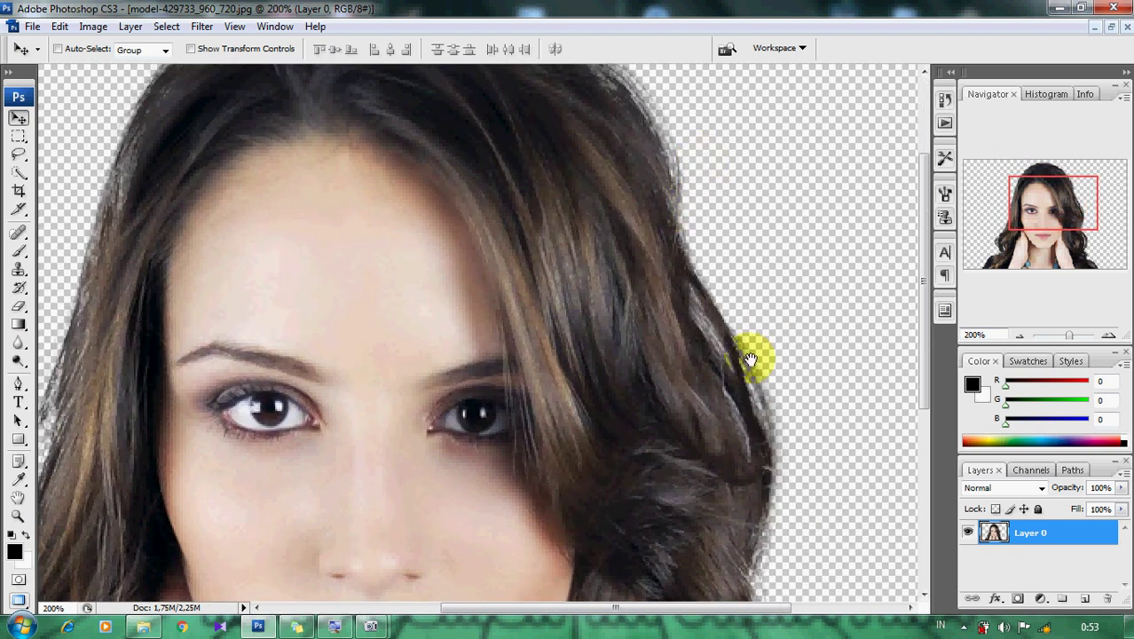
{"action": "left_click_drag", "start_coordinate": [615, 502], "coordinate": [535, 208]}
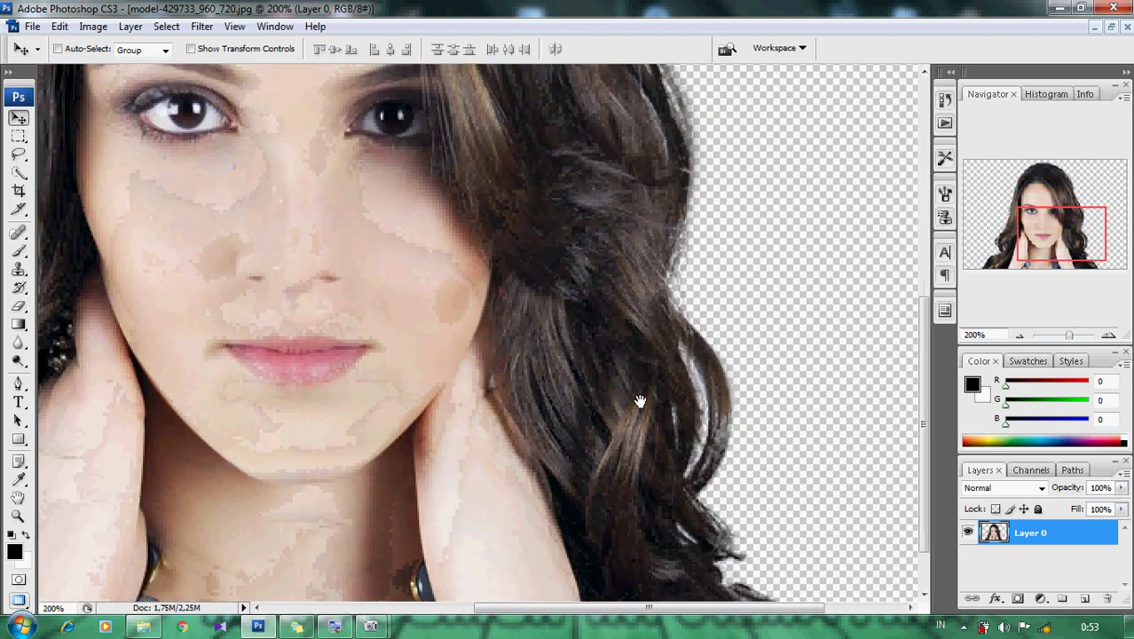
{"action": "left_click_drag", "start_coordinate": [639, 401], "coordinate": [600, 265]}
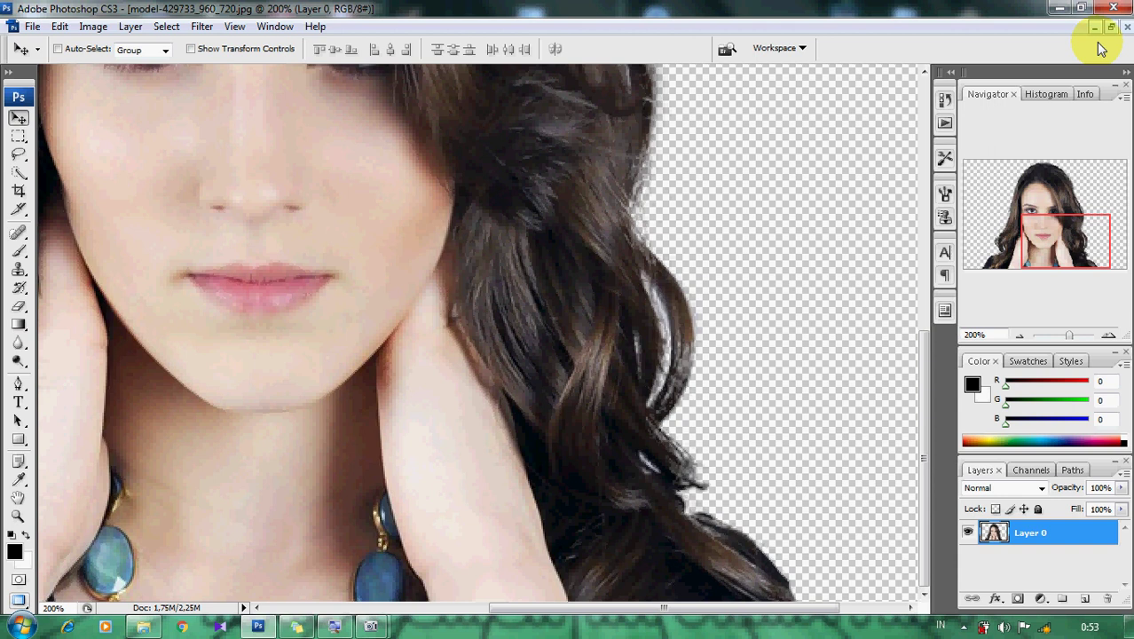
{"action": "key", "text": "ctrl+minus"}
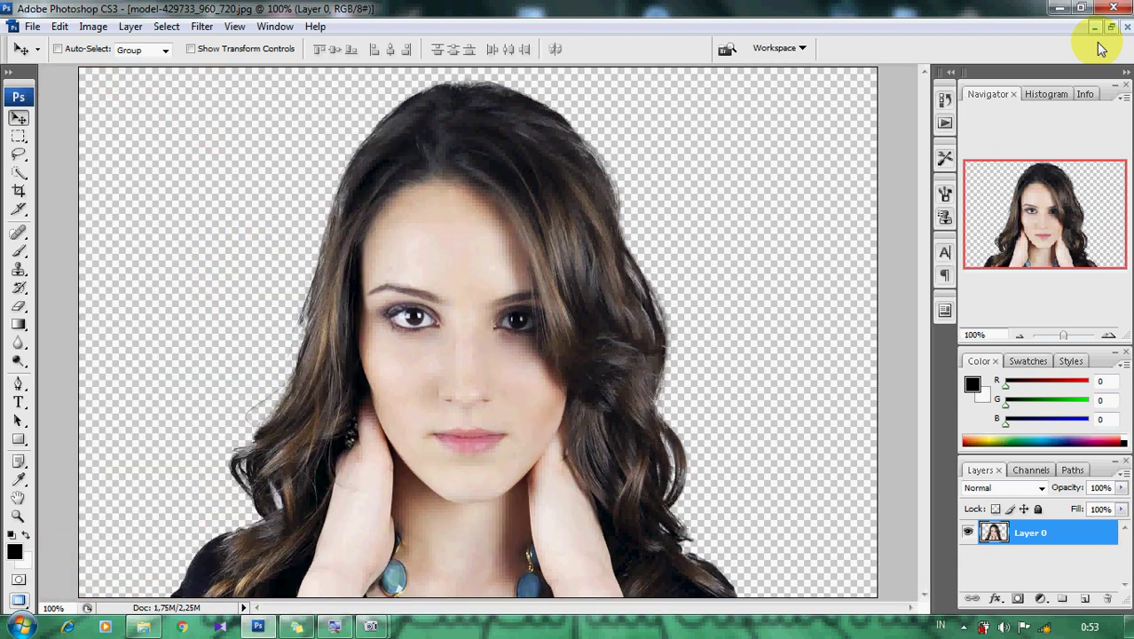
{"action": "key", "text": "ctrl+minus"}
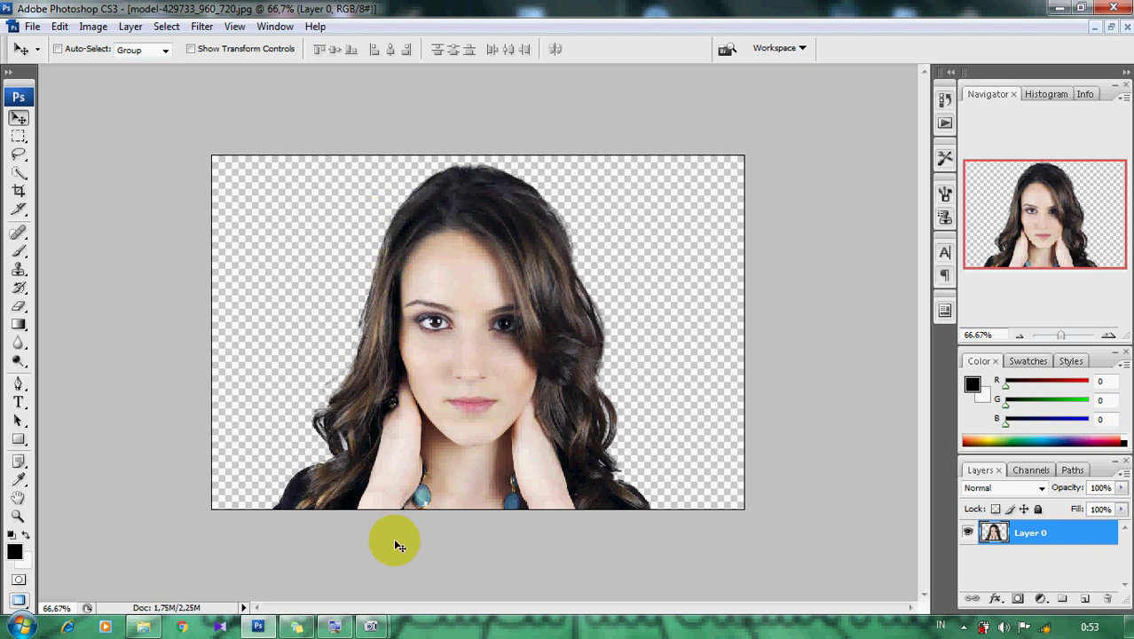
{"action": "mouse_move", "coordinate": [144, 628]}
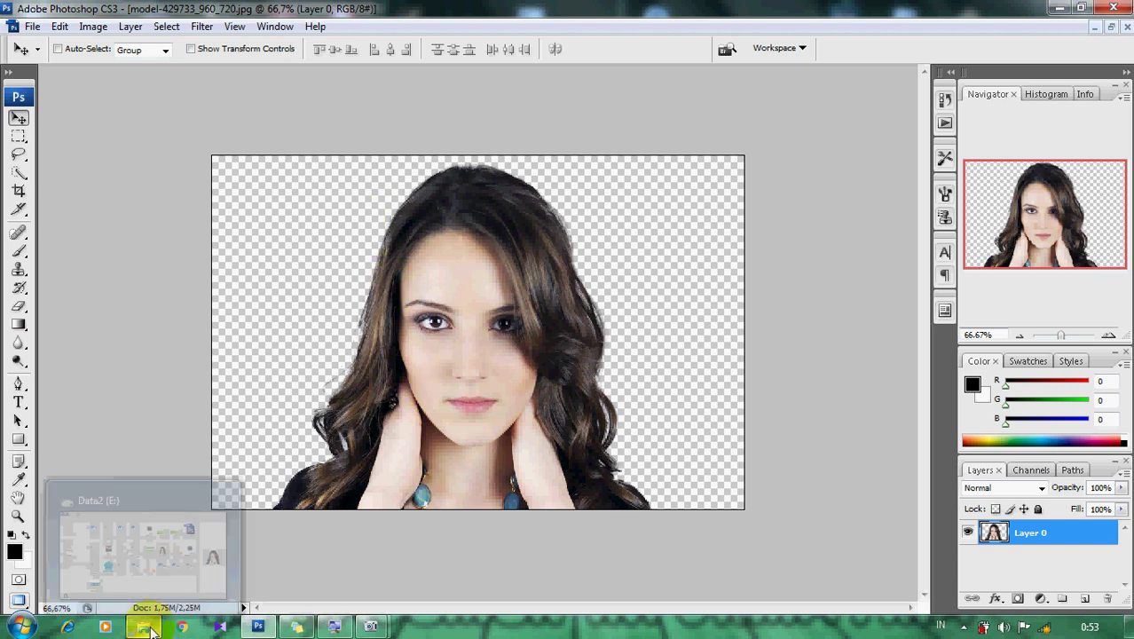
{"action": "left_click", "coordinate": [169, 533]}
{"action": "left_click", "coordinate": [75, 372]}
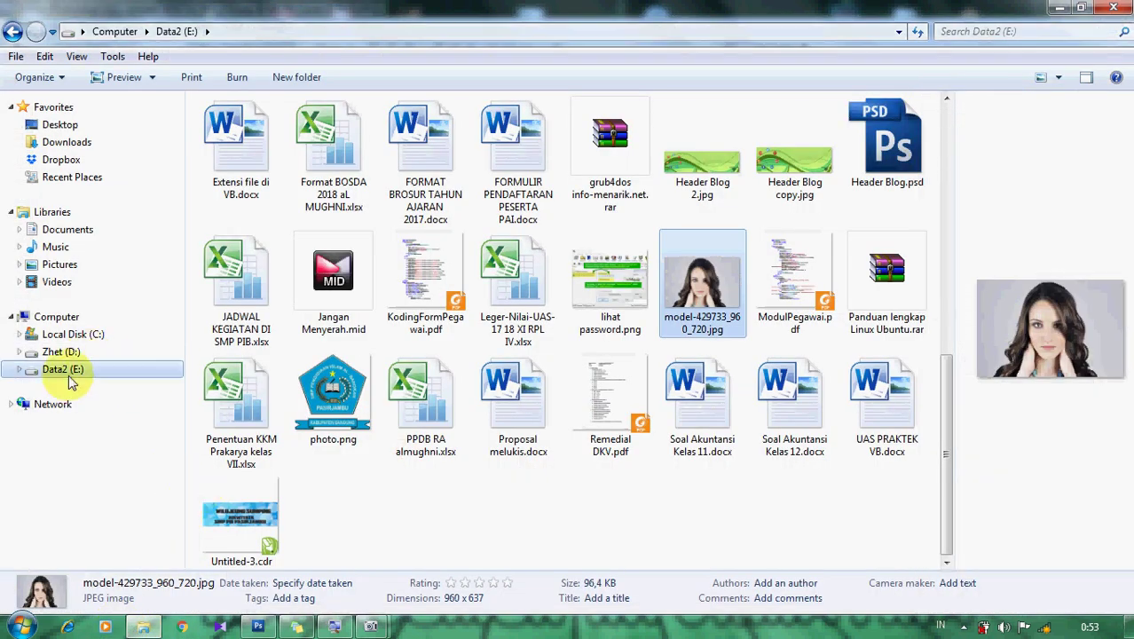
{"action": "scroll", "coordinate": [133, 329], "scroll_direction": "up", "scroll_amount": 3}
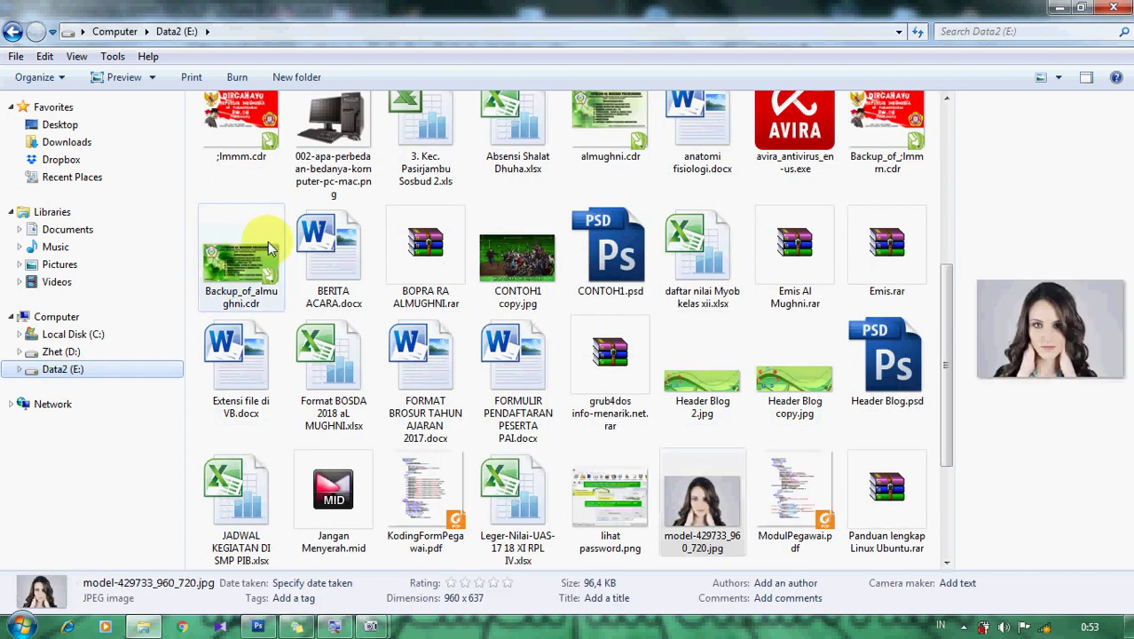
{"action": "left_click", "coordinate": [89, 352]}
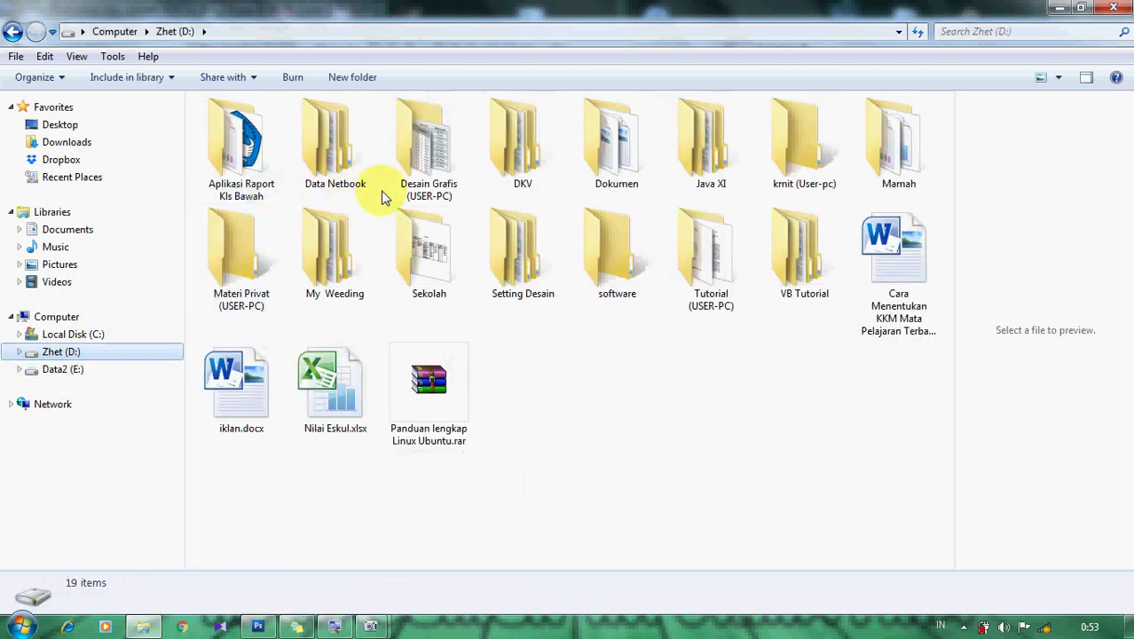
{"action": "double_click", "coordinate": [521, 151]}
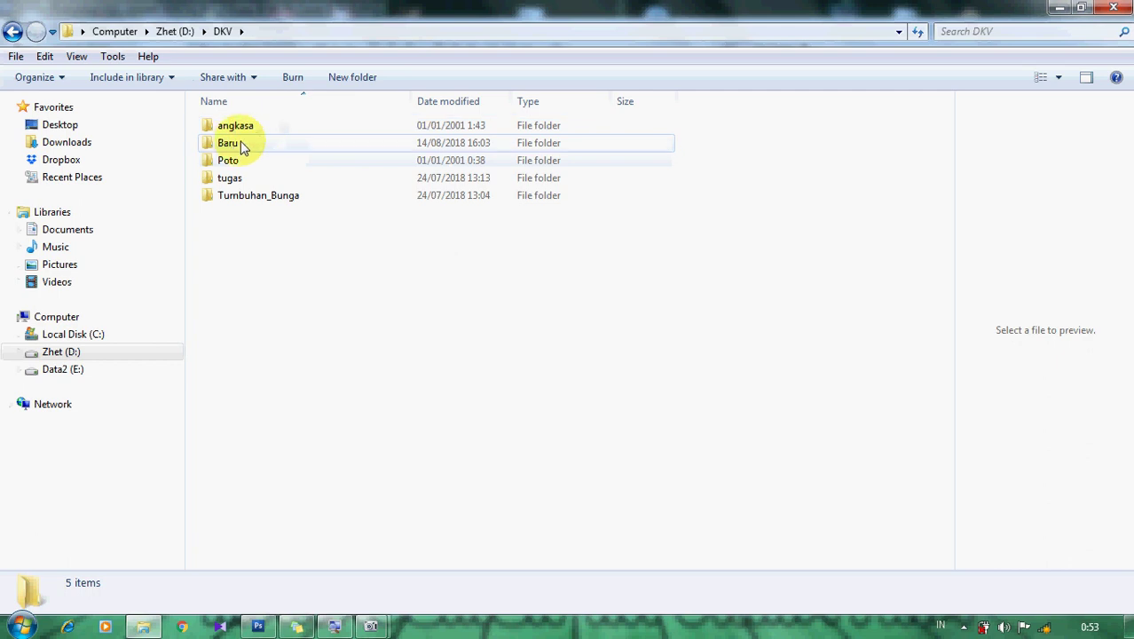
{"action": "double_click", "coordinate": [230, 144]}
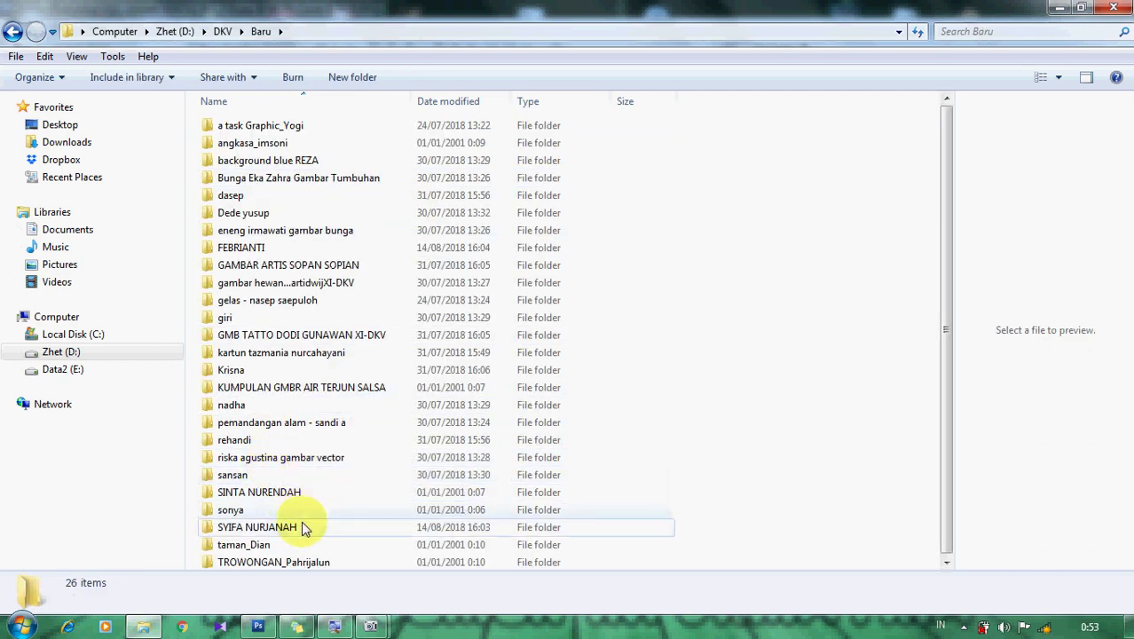
{"action": "left_click", "coordinate": [1019, 40]}
{"action": "type", "text": "bunga"}
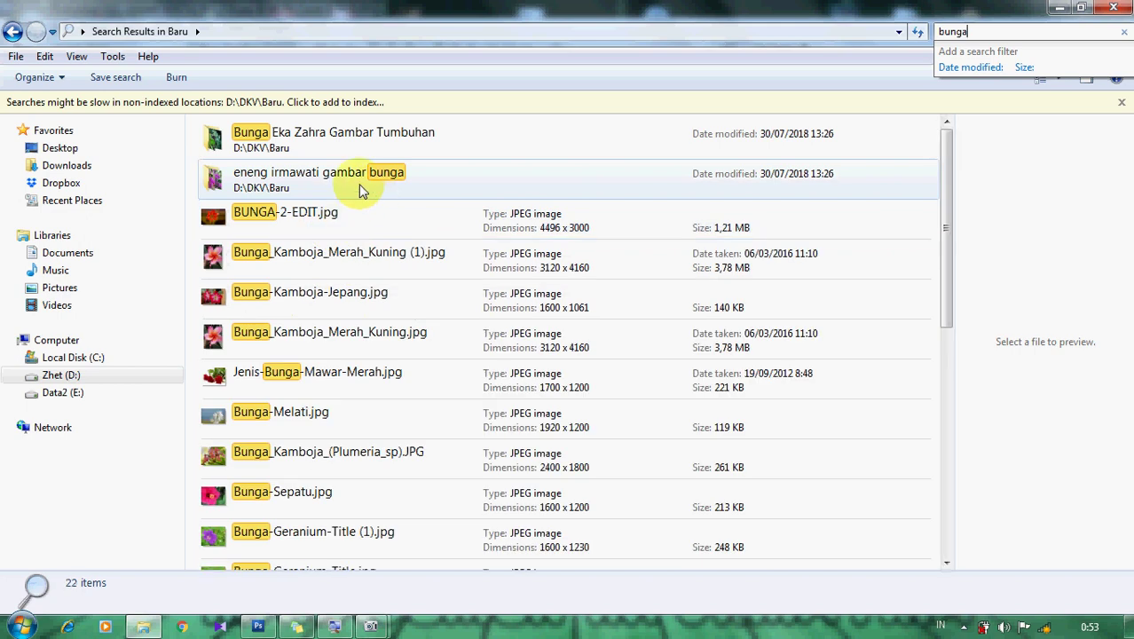
{"action": "left_click", "coordinate": [359, 184]}
{"action": "double_click", "coordinate": [358, 184]}
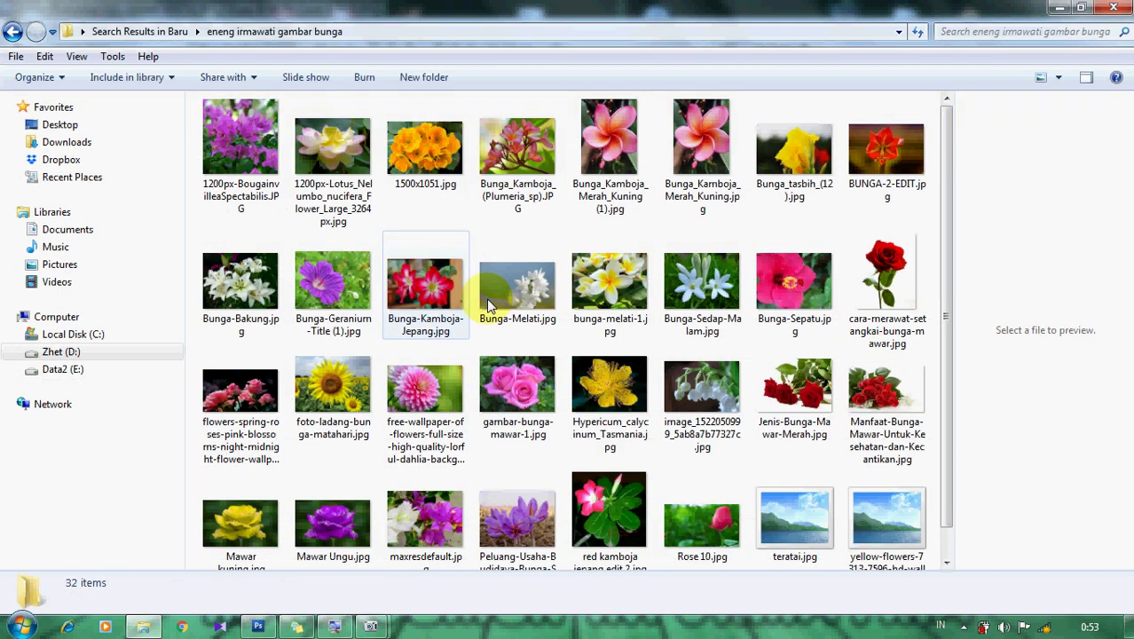
Step: Preview the sunflower field and red kamboja jepang edit 2.jpg photos
{"action": "scroll", "coordinate": [670, 434], "scroll_direction": "down", "scroll_amount": 1}
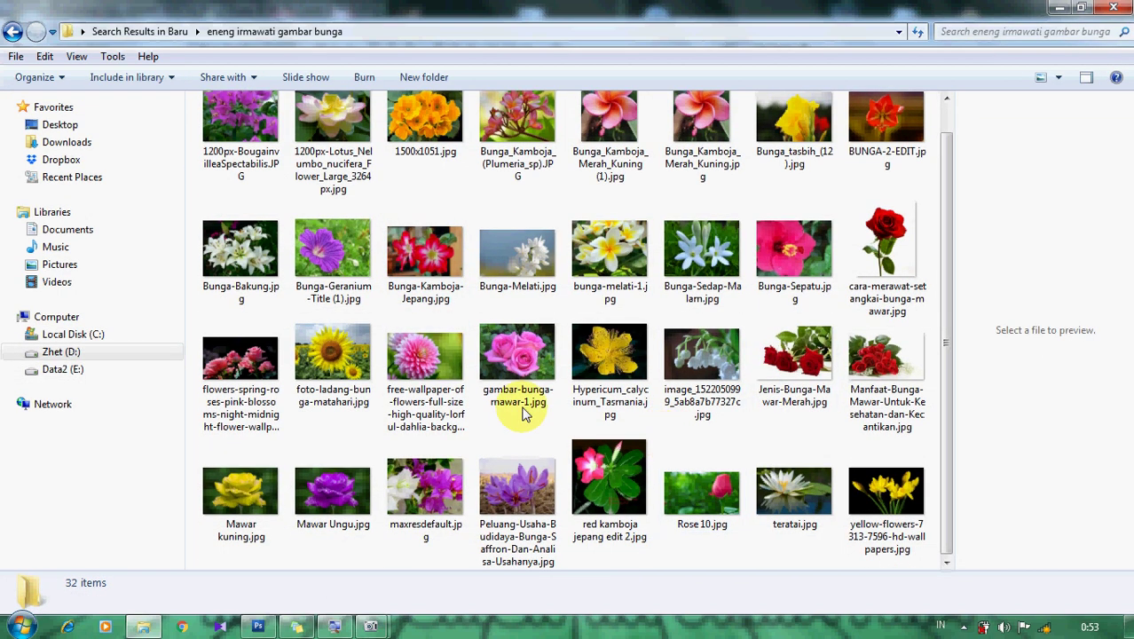
{"action": "left_click", "coordinate": [333, 364]}
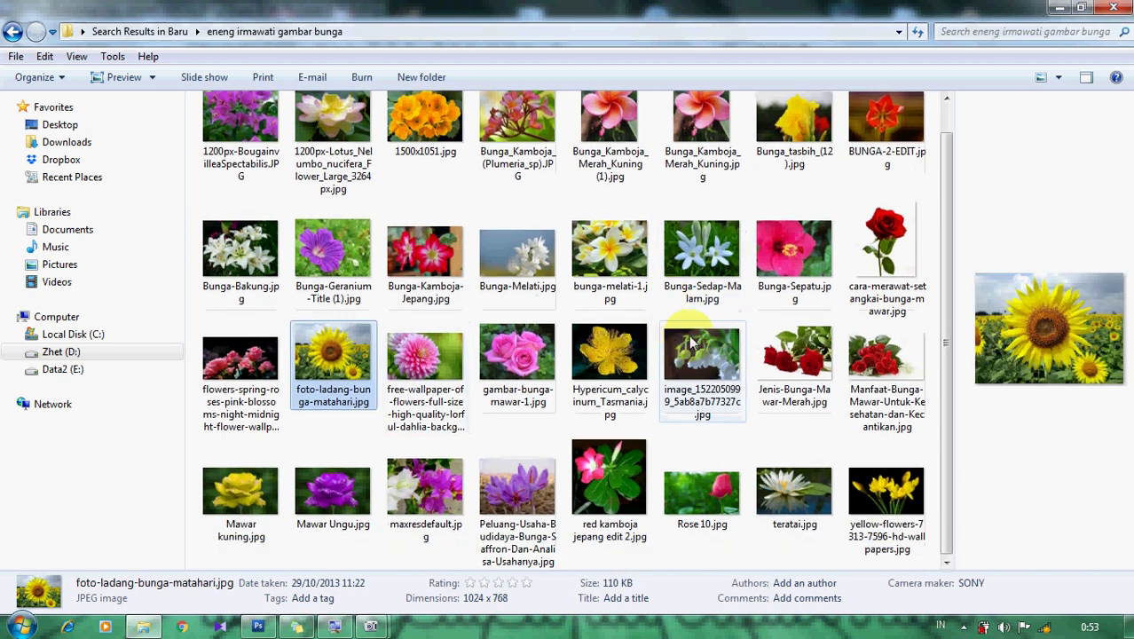
{"action": "scroll", "coordinate": [674, 335], "scroll_direction": "up", "scroll_amount": 1}
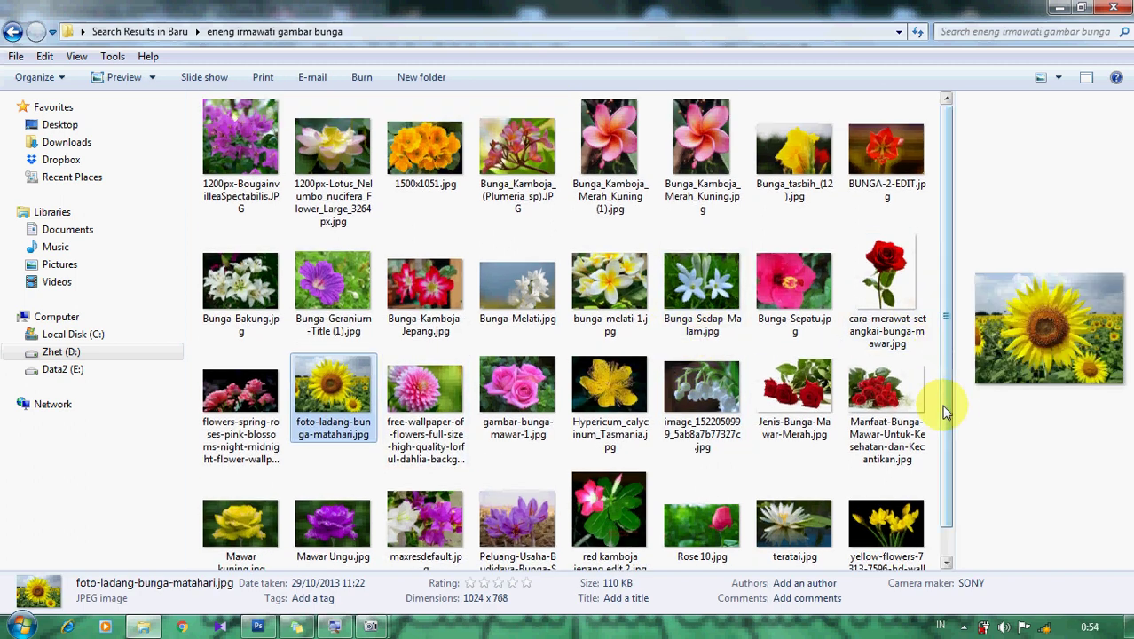
{"action": "scroll", "coordinate": [943, 409], "scroll_direction": "down", "scroll_amount": 1}
{"action": "left_click", "coordinate": [635, 479]}
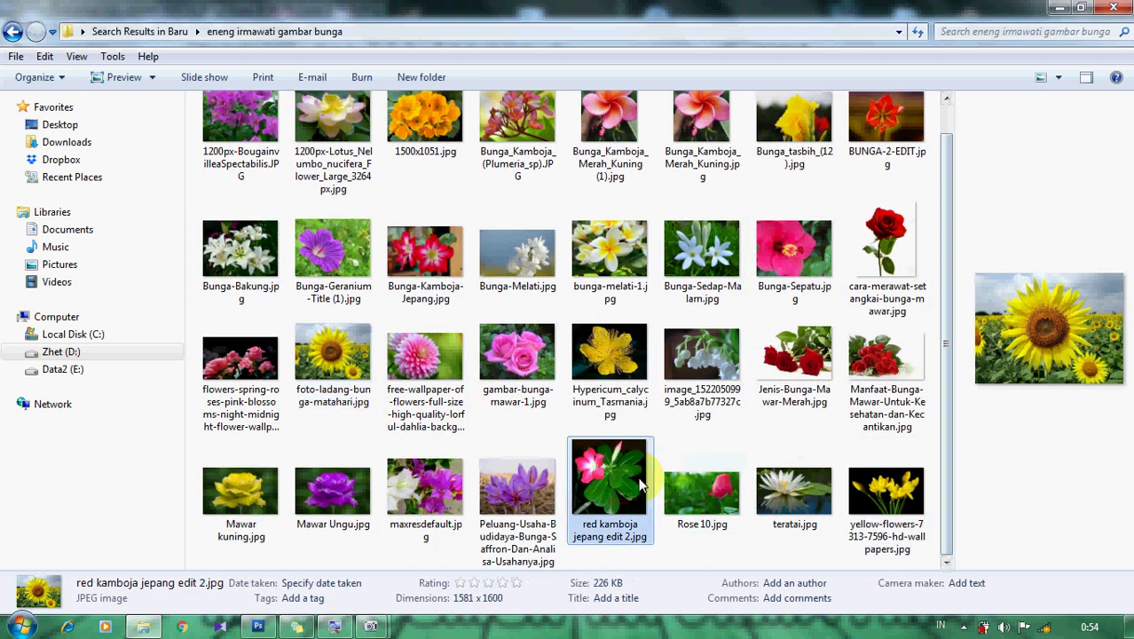
{"action": "scroll", "coordinate": [760, 391], "scroll_direction": "up", "scroll_amount": 1}
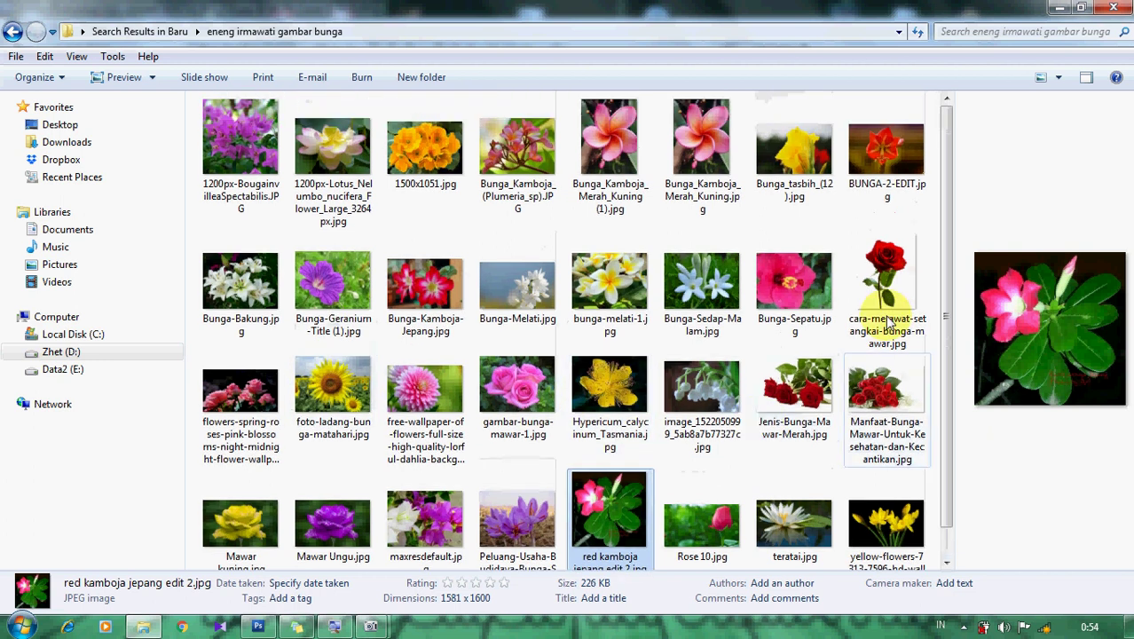
Step: Reopen the flower folder, view 1500x1051.jpg full size, then close the preview
{"action": "left_click", "coordinate": [13, 33]}
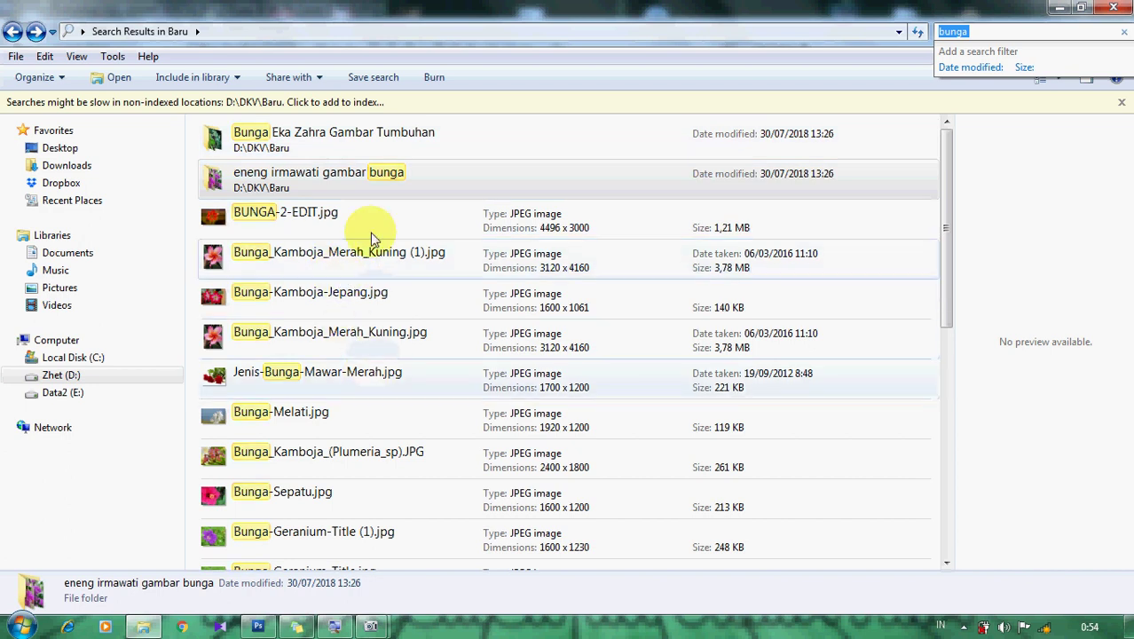
{"action": "left_click", "coordinate": [331, 149]}
{"action": "double_click", "coordinate": [316, 186]}
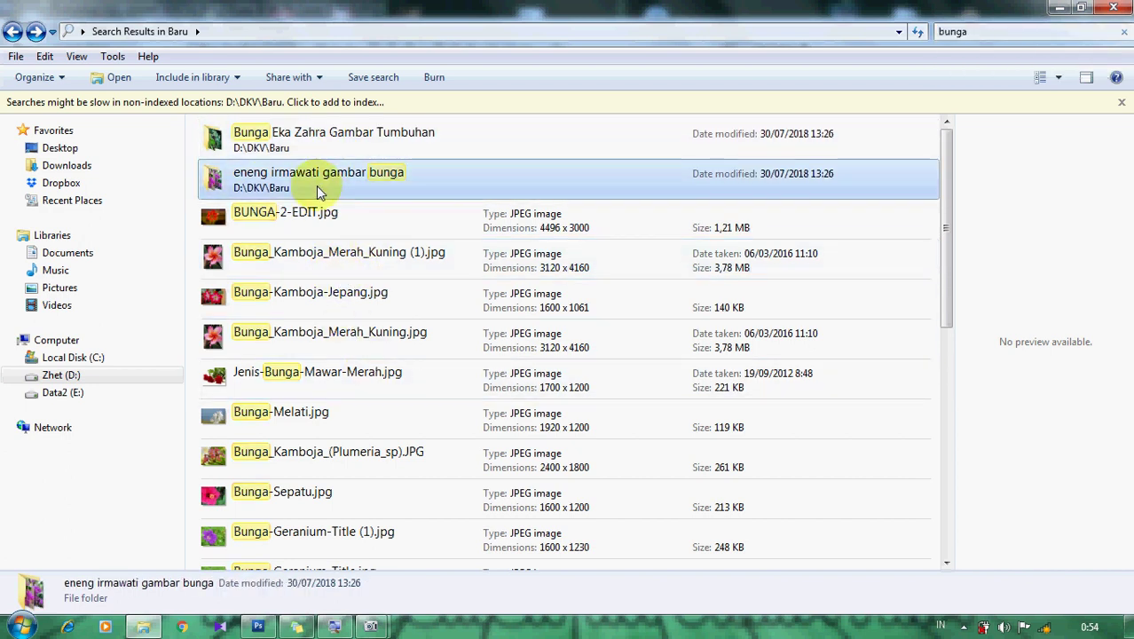
{"action": "left_click", "coordinate": [424, 162]}
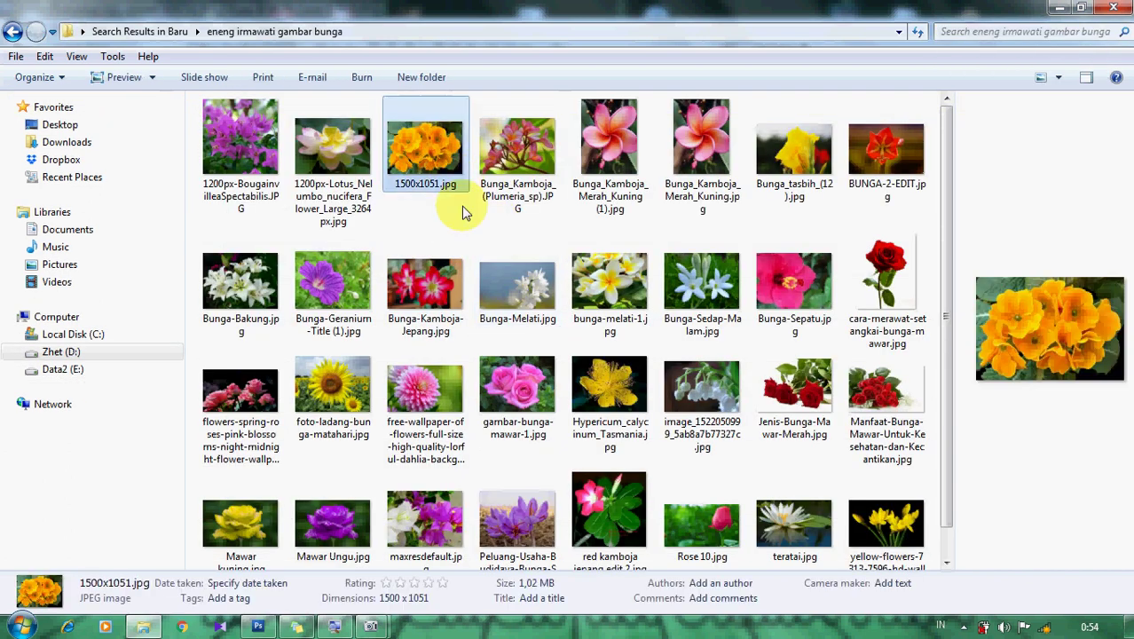
{"action": "double_click", "coordinate": [440, 156]}
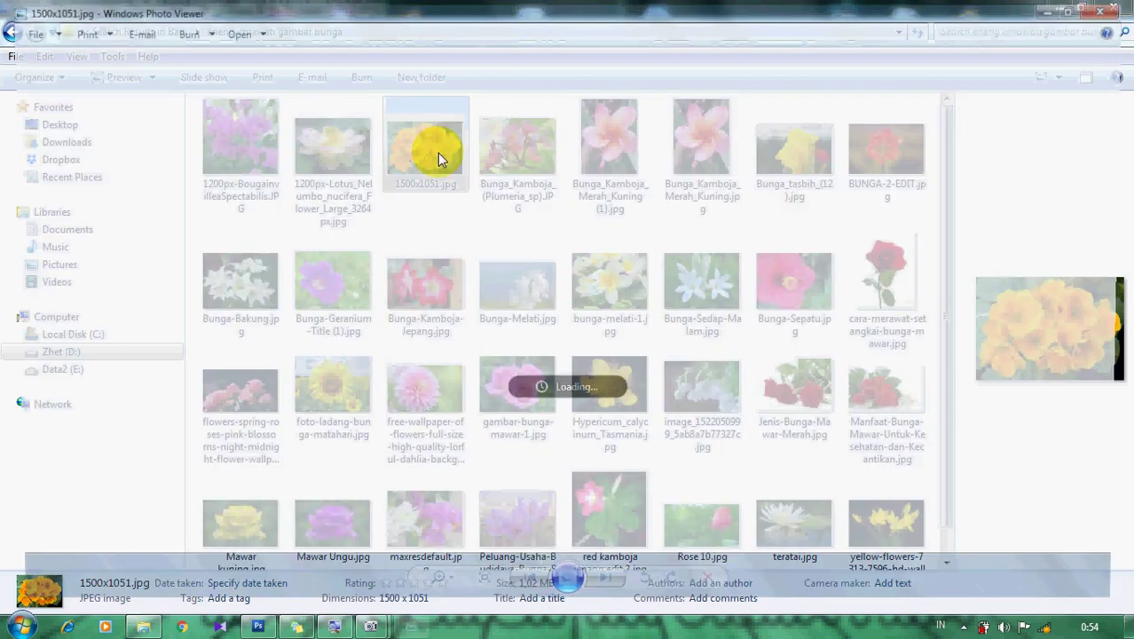
{"action": "left_click", "coordinate": [1116, 7]}
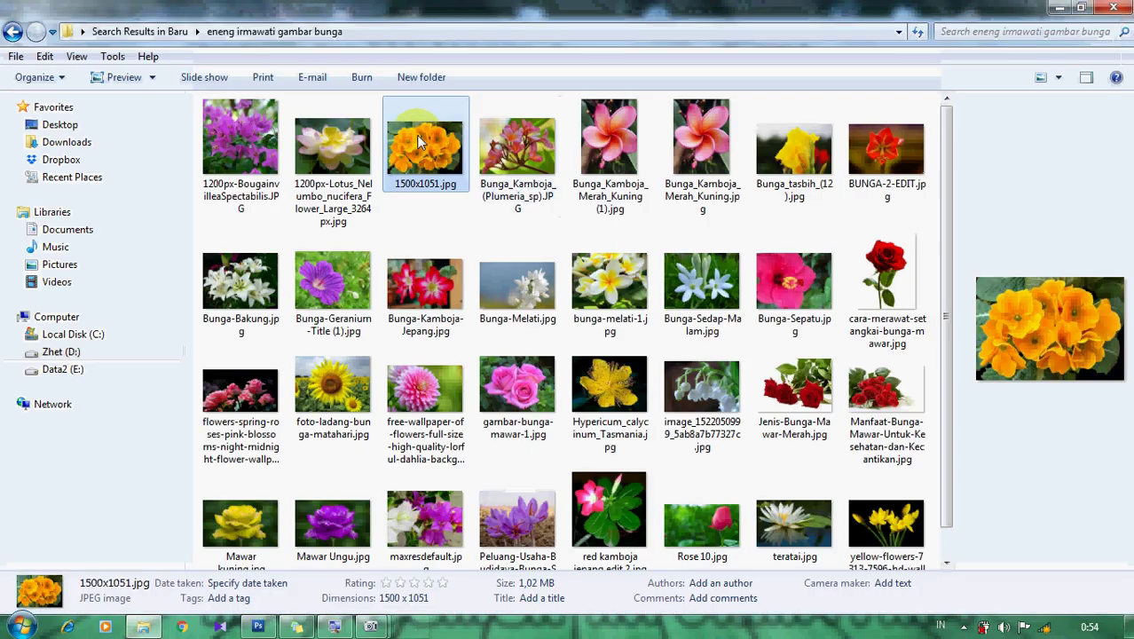
Step: Open 1500x1051.jpg in Photoshop and drag it into the model document as Layer 1
{"action": "mouse_move", "coordinate": [418, 140]}
{"action": "left_mouse_down"}
{"action": "mouse_move", "coordinate": [297, 576]}
{"action": "mouse_move", "coordinate": [262, 628]}
{"action": "mouse_move", "coordinate": [372, 521]}
{"action": "left_mouse_up"}
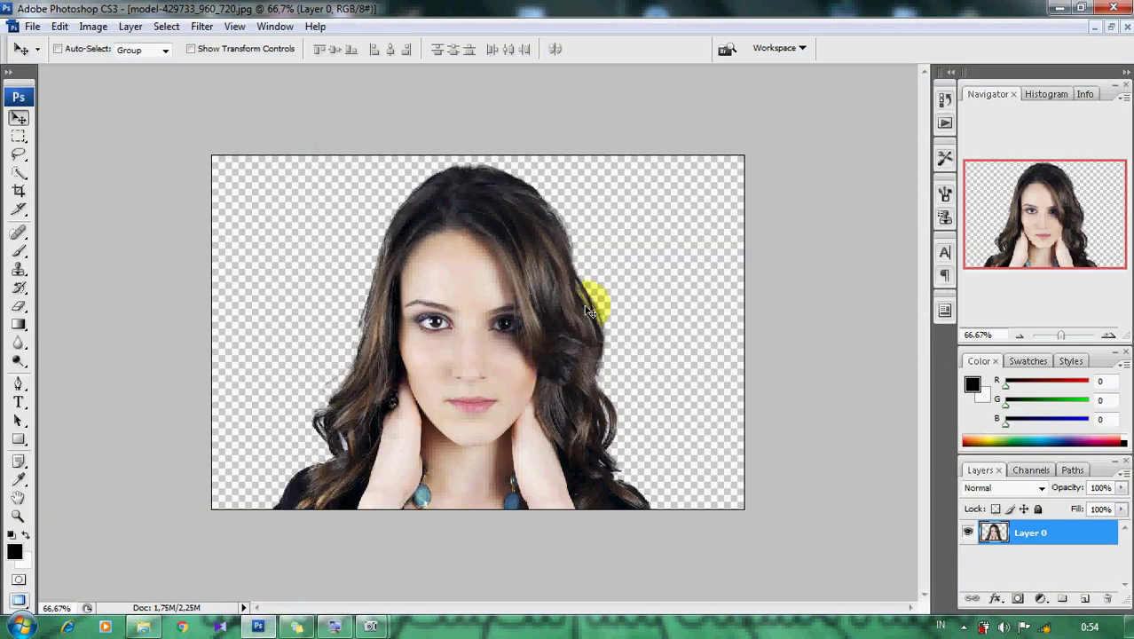
{"action": "left_click_drag", "start_coordinate": [590, 311], "coordinate": [612, 298]}
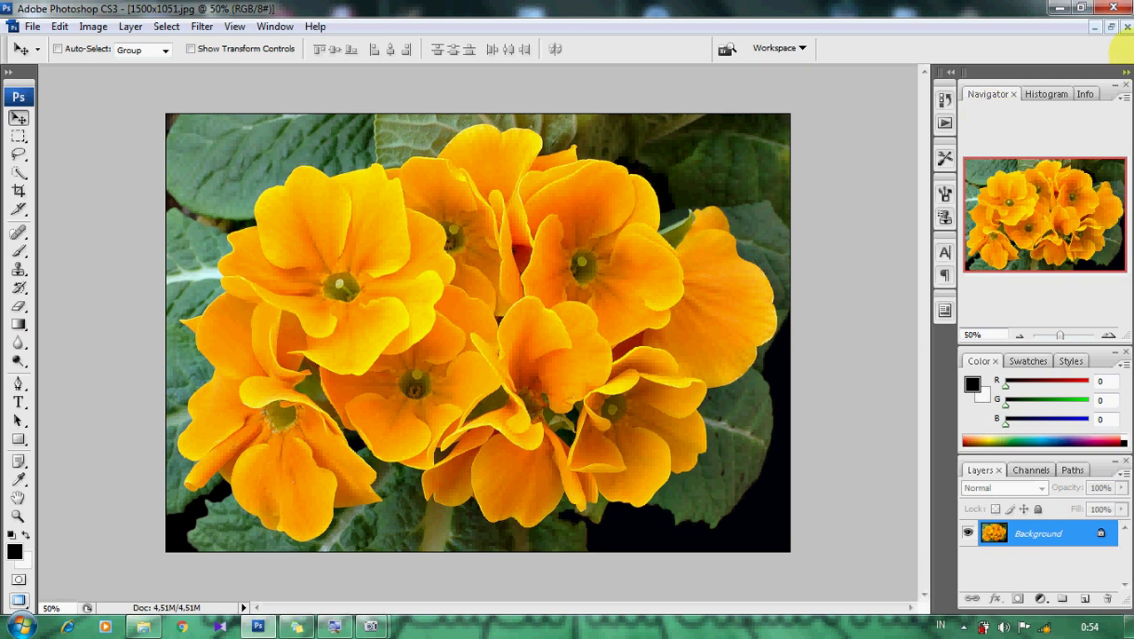
{"action": "left_click", "coordinate": [1112, 28]}
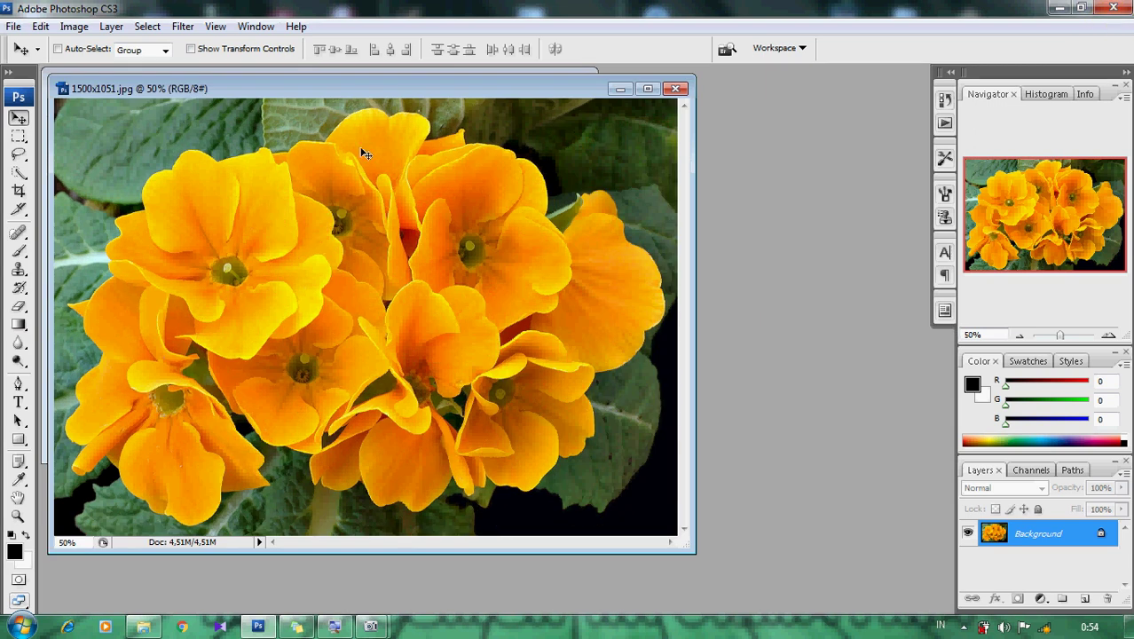
{"action": "left_click_drag", "start_coordinate": [402, 88], "coordinate": [828, 128]}
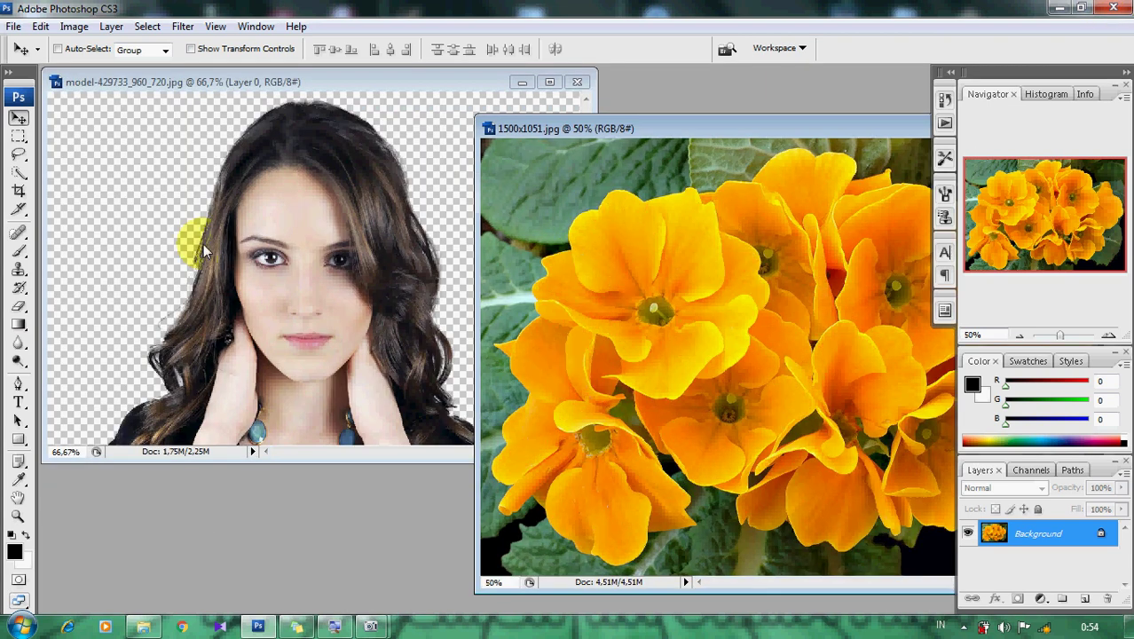
{"action": "left_click_drag", "start_coordinate": [564, 285], "coordinate": [277, 259]}
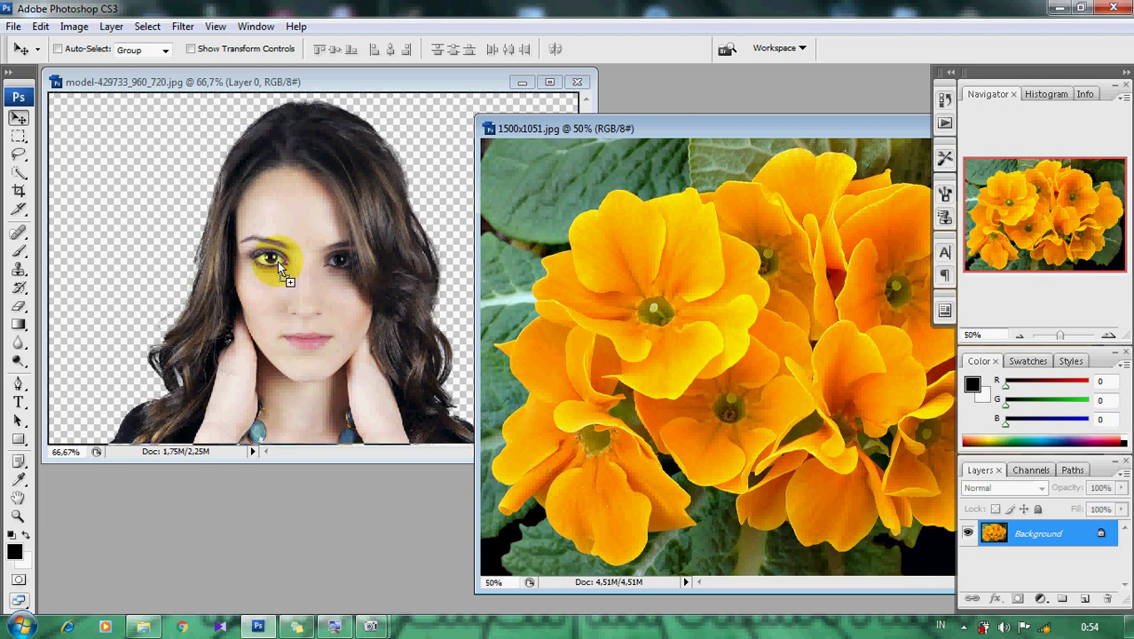
{"action": "left_click", "coordinate": [550, 82]}
{"action": "left_click_drag", "start_coordinate": [572, 268], "coordinate": [487, 282]}
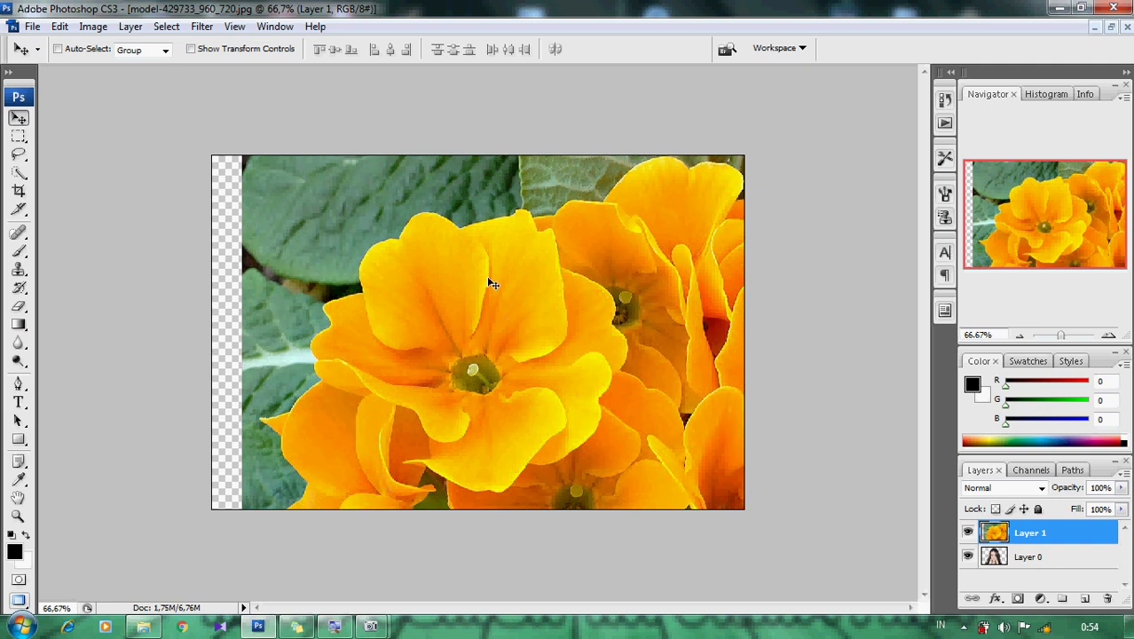
Step: Free-transform Layer 1 down to 70.6% and position it to fill the canvas edge to edge
{"action": "key", "text": "ctrl+t"}
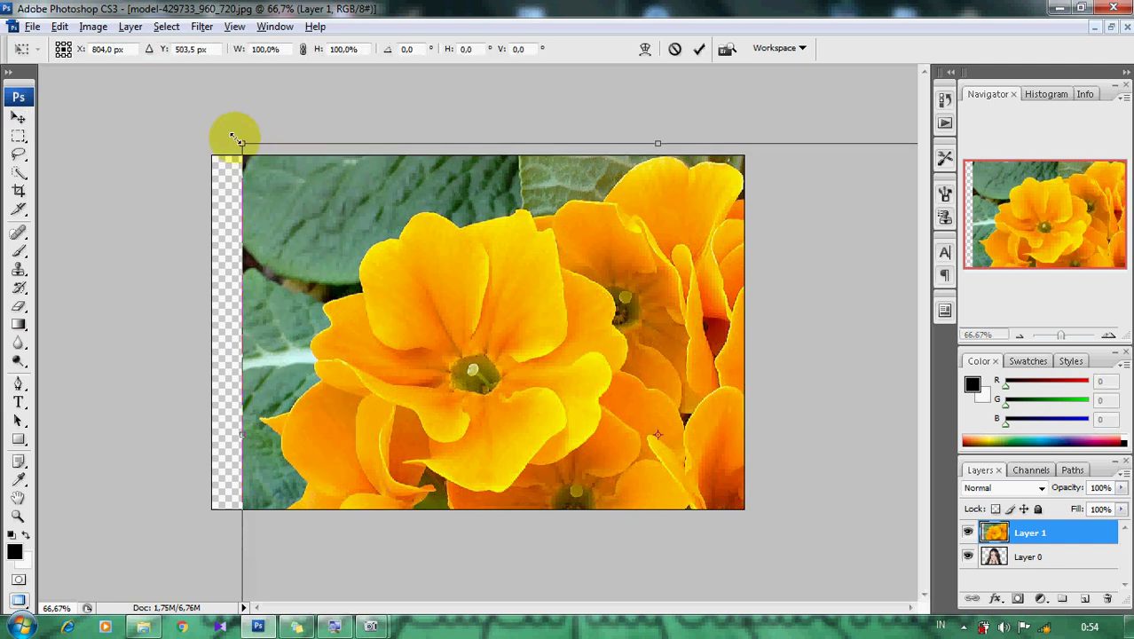
{"action": "left_click_drag", "start_coordinate": [235, 138], "coordinate": [438, 282]}
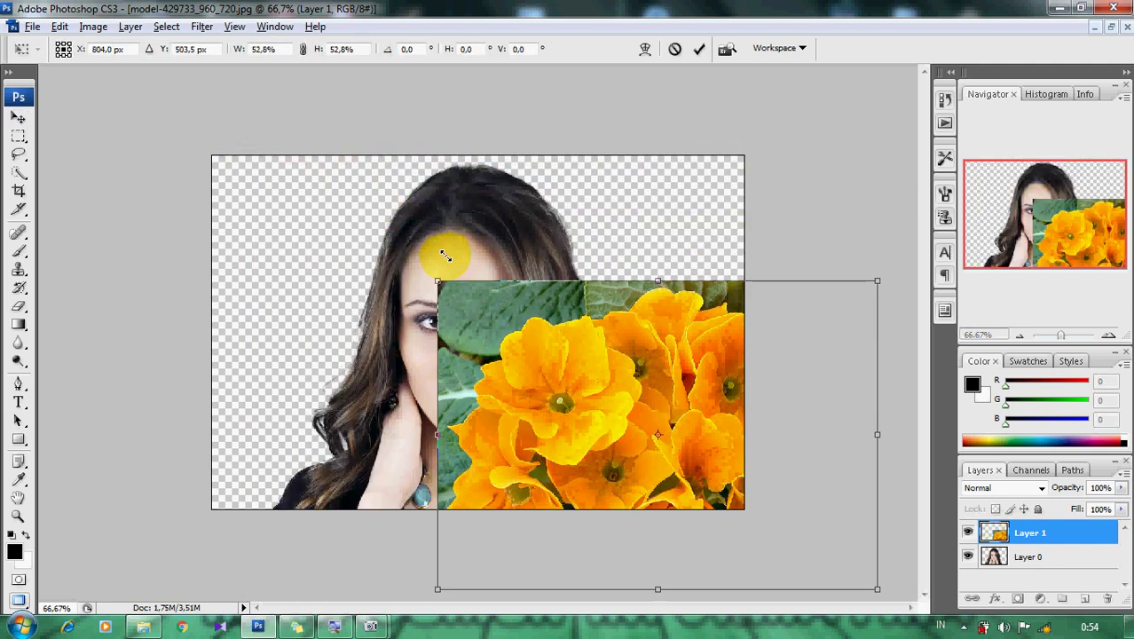
{"action": "key", "text": "ctrl+z"}
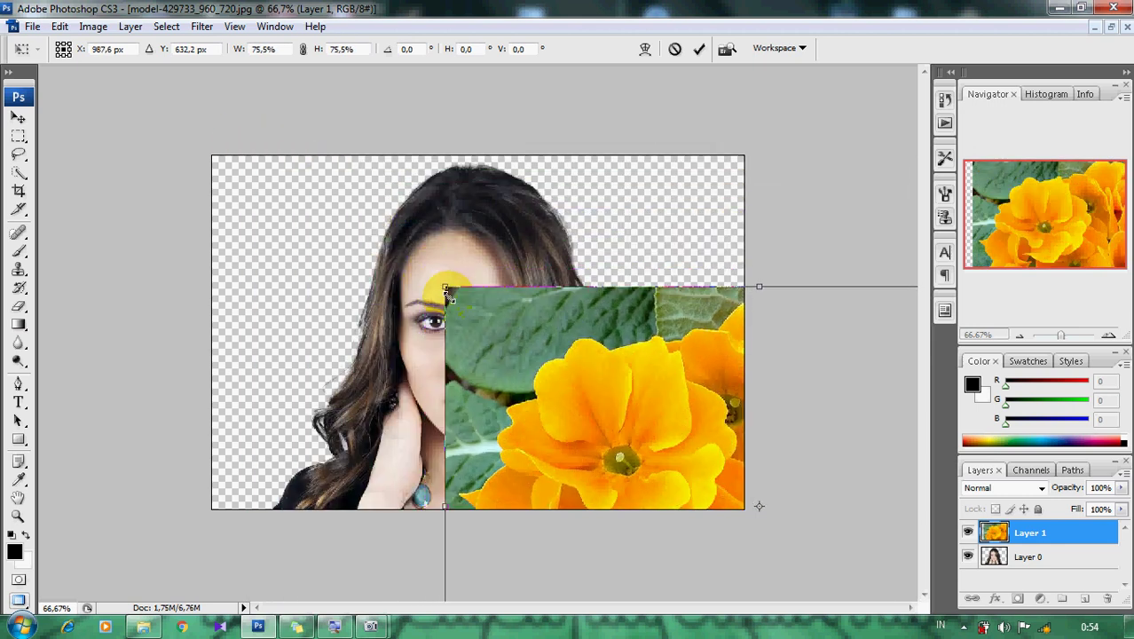
{"action": "left_click_drag", "start_coordinate": [260, 145], "coordinate": [468, 303]}
{"action": "left_click_drag", "start_coordinate": [646, 371], "coordinate": [352, 213]}
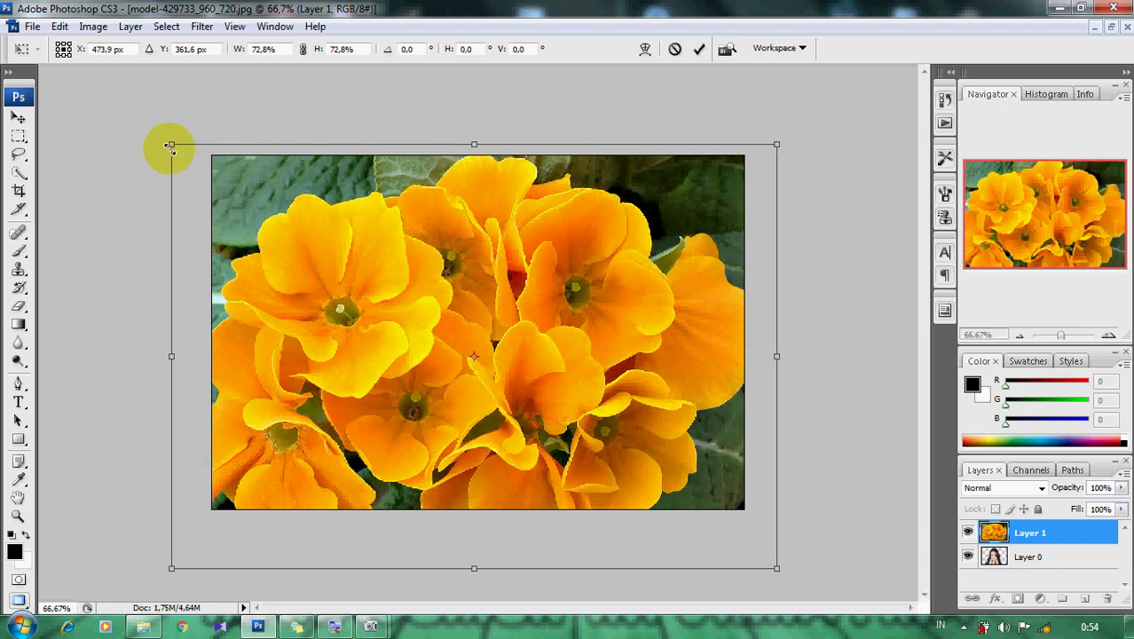
{"action": "left_click_drag", "start_coordinate": [170, 146], "coordinate": [191, 156]}
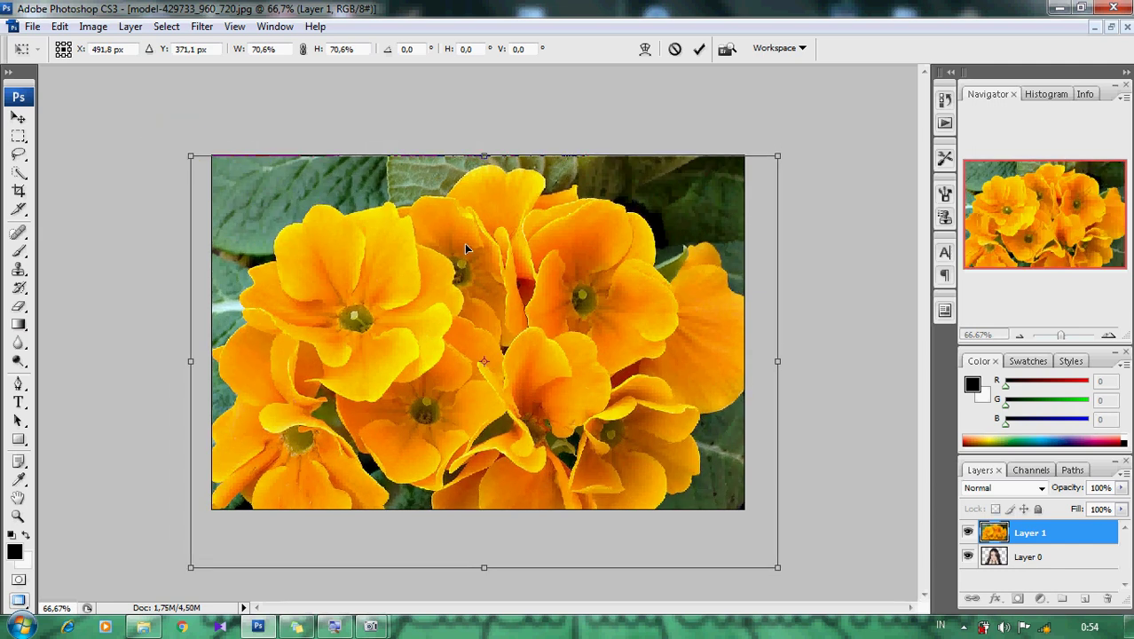
{"action": "left_click_drag", "start_coordinate": [466, 248], "coordinate": [464, 238]}
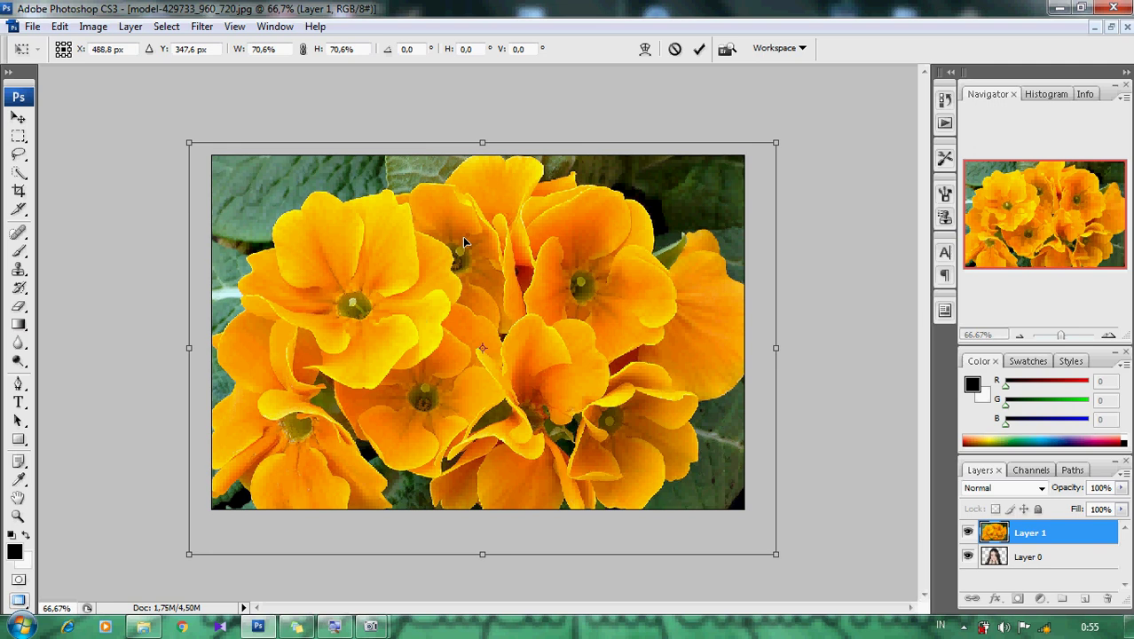
{"action": "key", "text": "Return"}
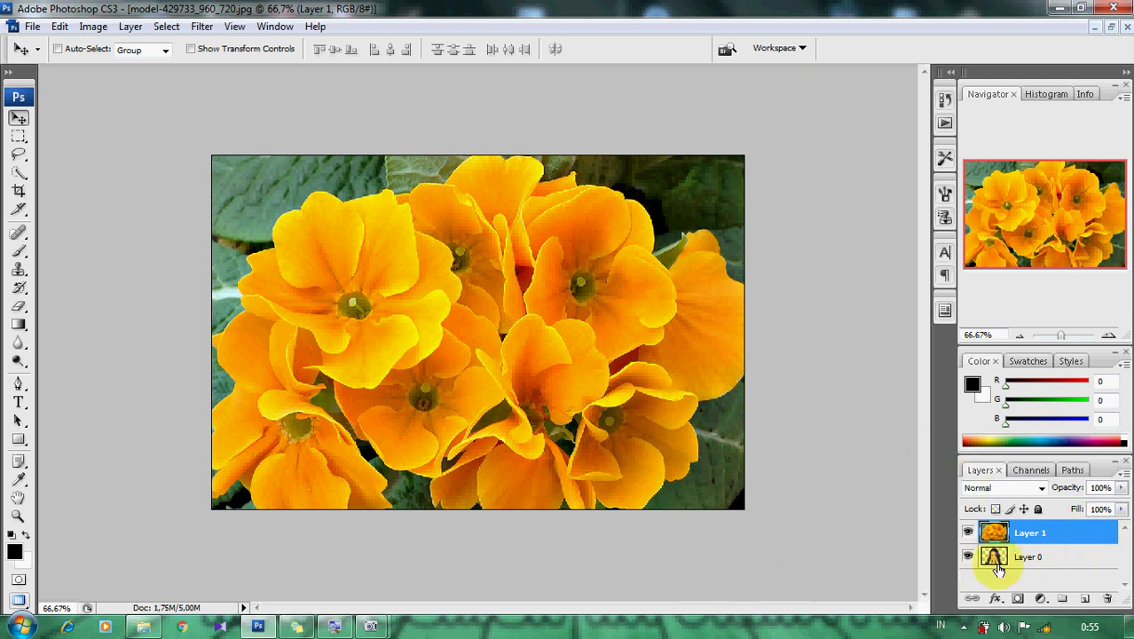
Step: Check the portrait, then drag the flower Layer 1 beneath portrait Layer 0
{"action": "left_click", "coordinate": [969, 533]}
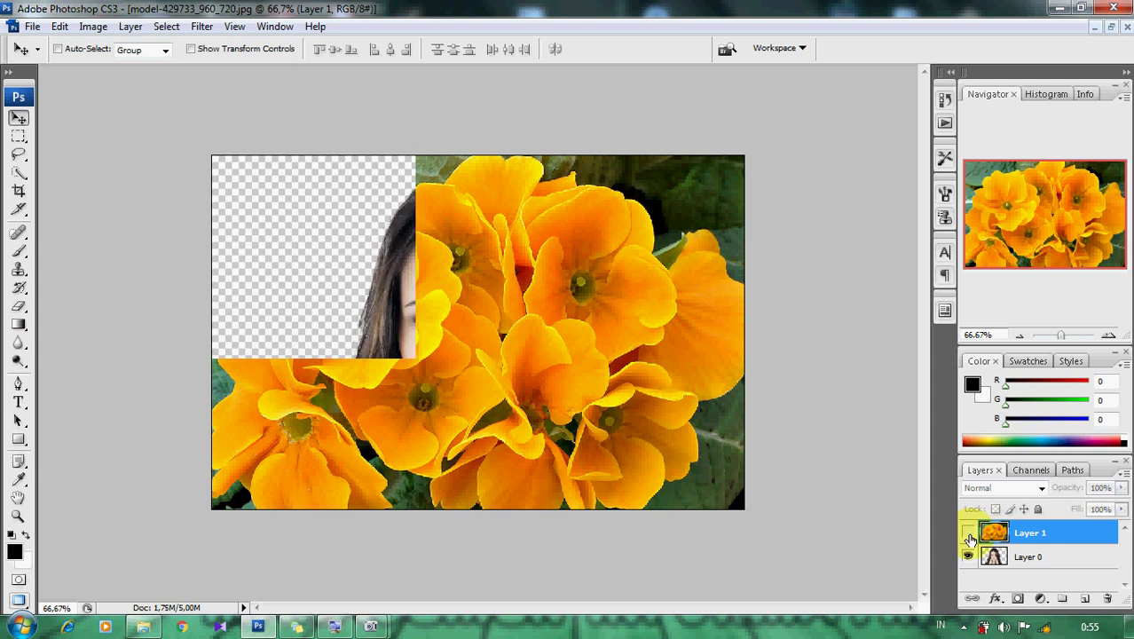
{"action": "left_click", "coordinate": [969, 532]}
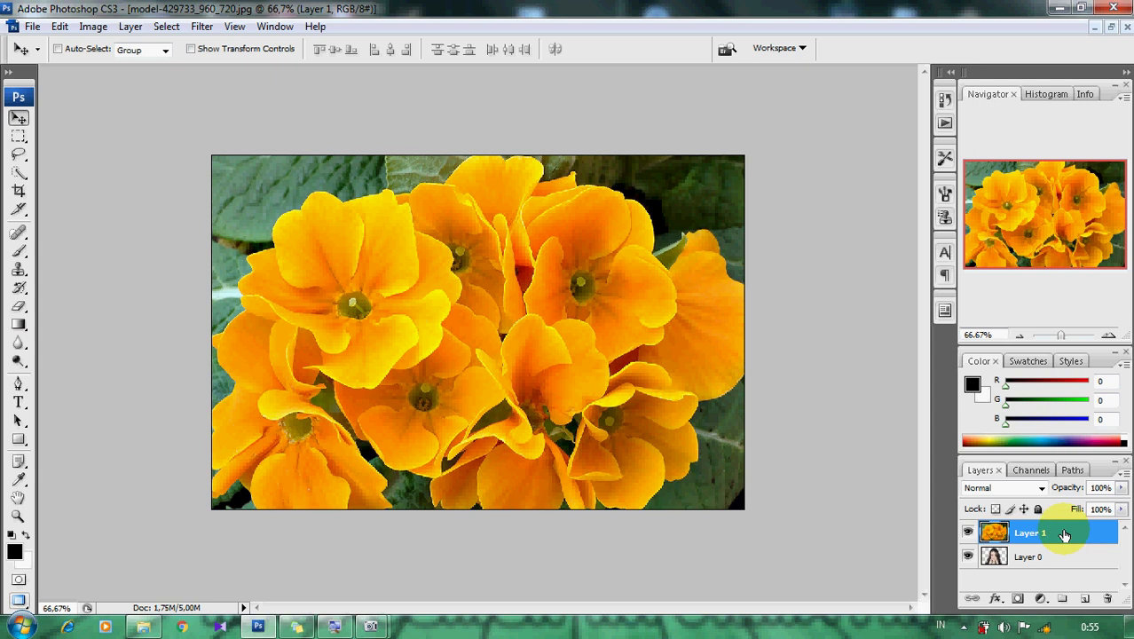
{"action": "left_click_drag", "start_coordinate": [1064, 534], "coordinate": [1064, 571]}
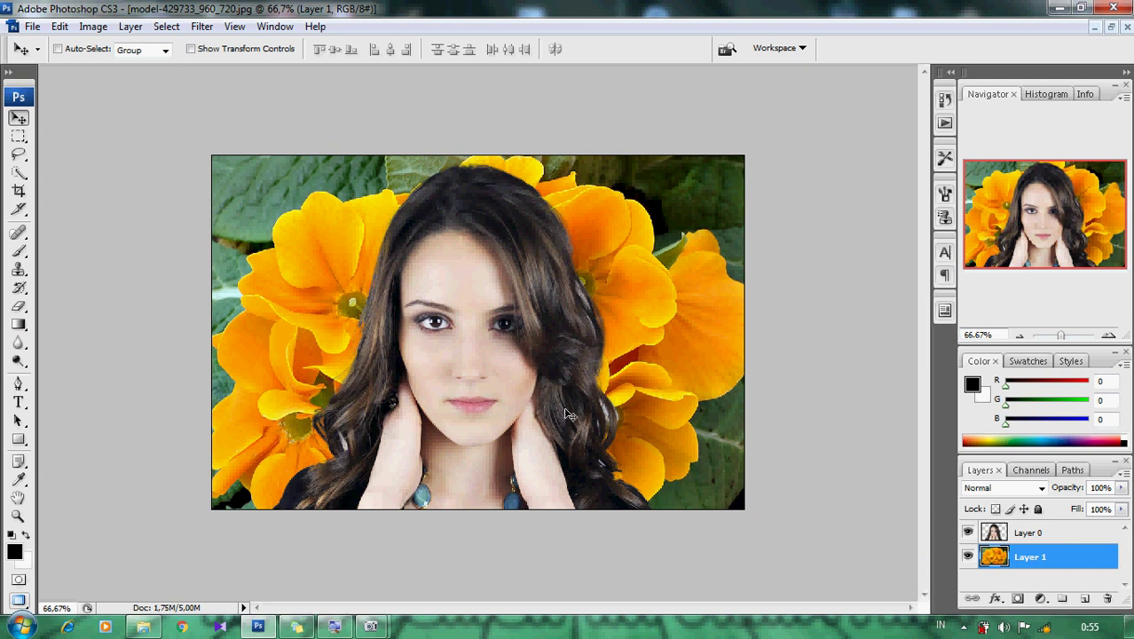
Step: Minimize Photoshop and the flower folder window to leave the desktop showing
{"action": "left_click", "coordinate": [436, 348]}
{"action": "left_click", "coordinate": [371, 472]}
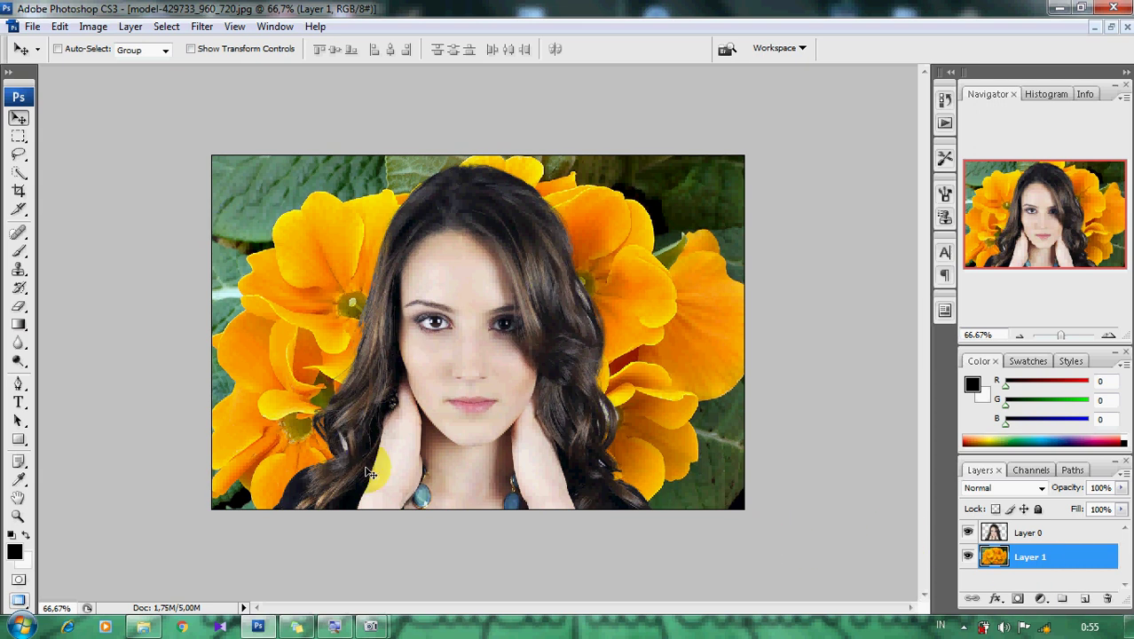
{"action": "left_click", "coordinate": [755, 283]}
{"action": "left_click", "coordinate": [441, 267]}
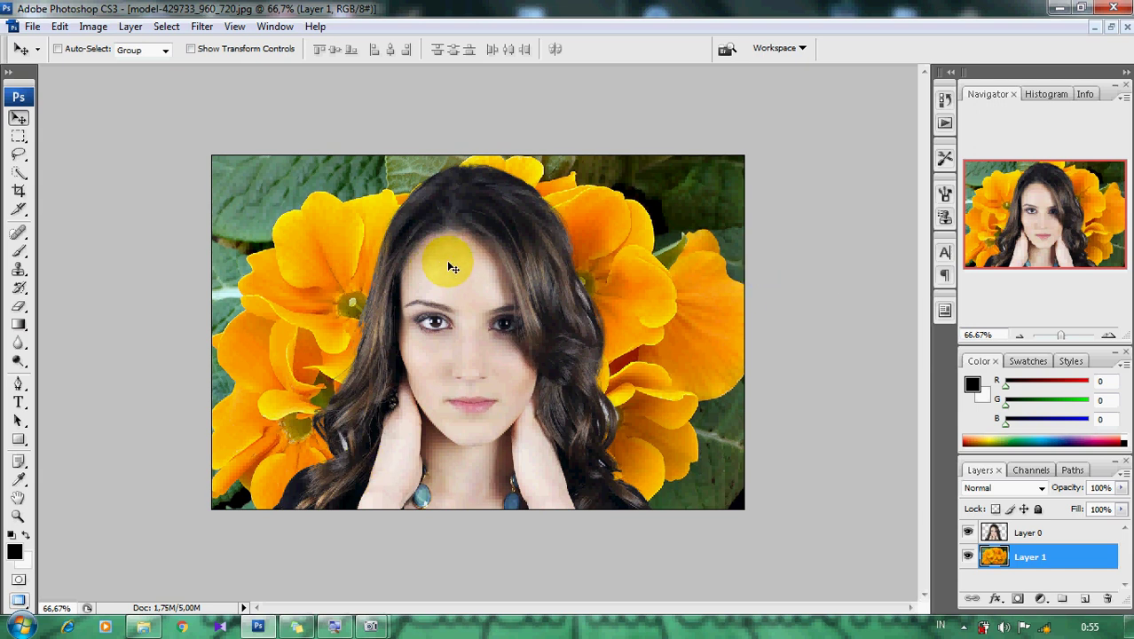
{"action": "left_click", "coordinate": [60, 260]}
{"action": "left_click", "coordinate": [448, 281]}
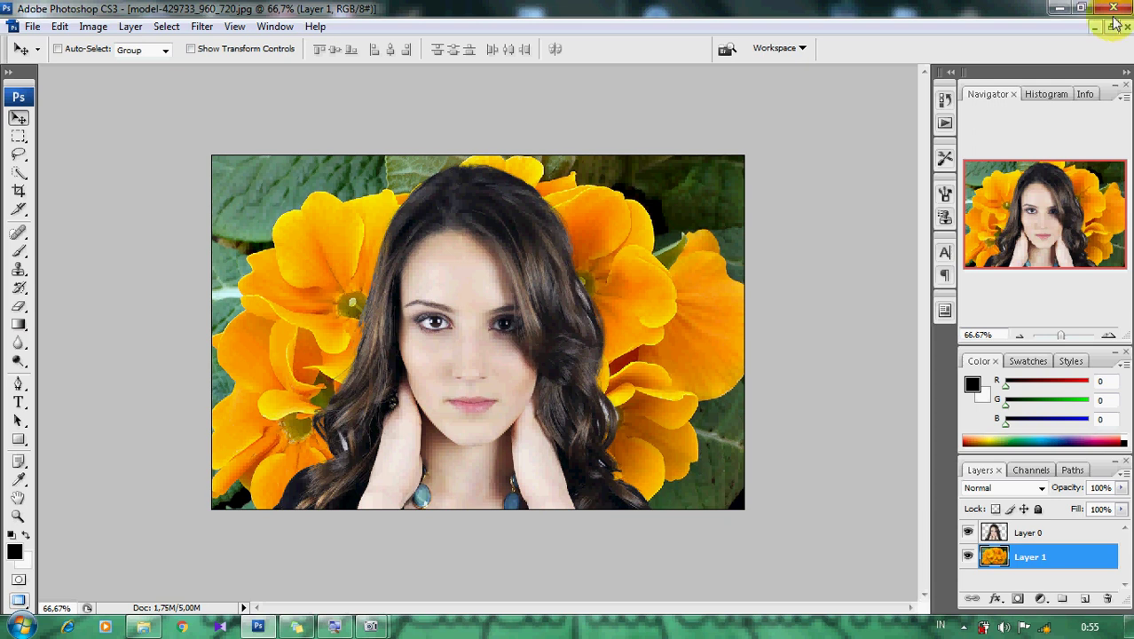
{"action": "left_click", "coordinate": [1060, 9]}
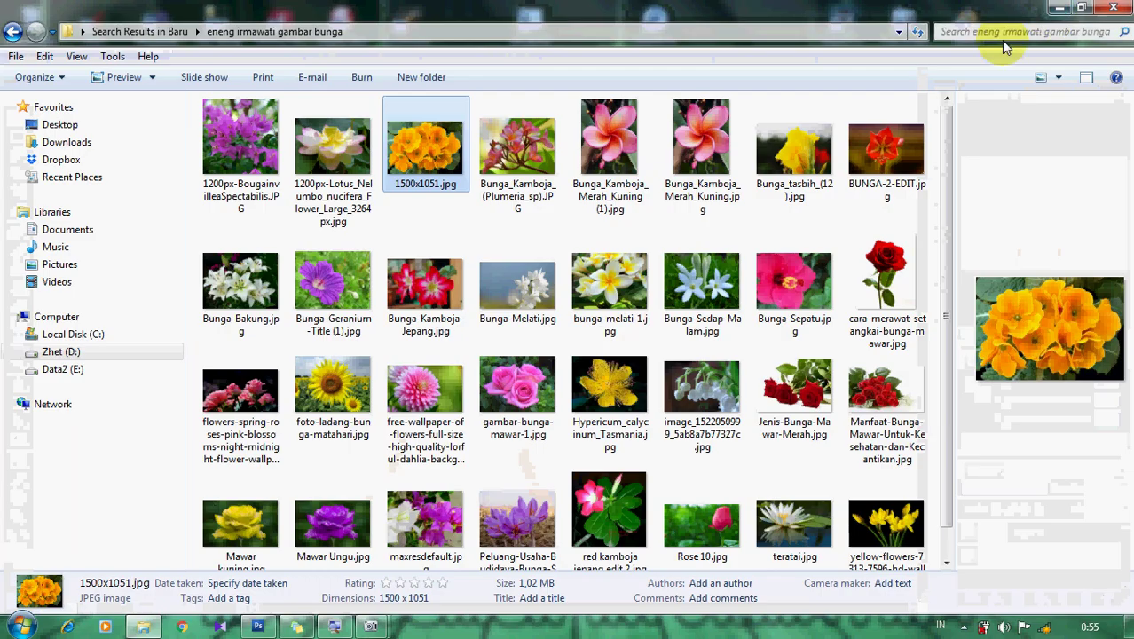
{"action": "left_click", "coordinate": [1058, 7]}
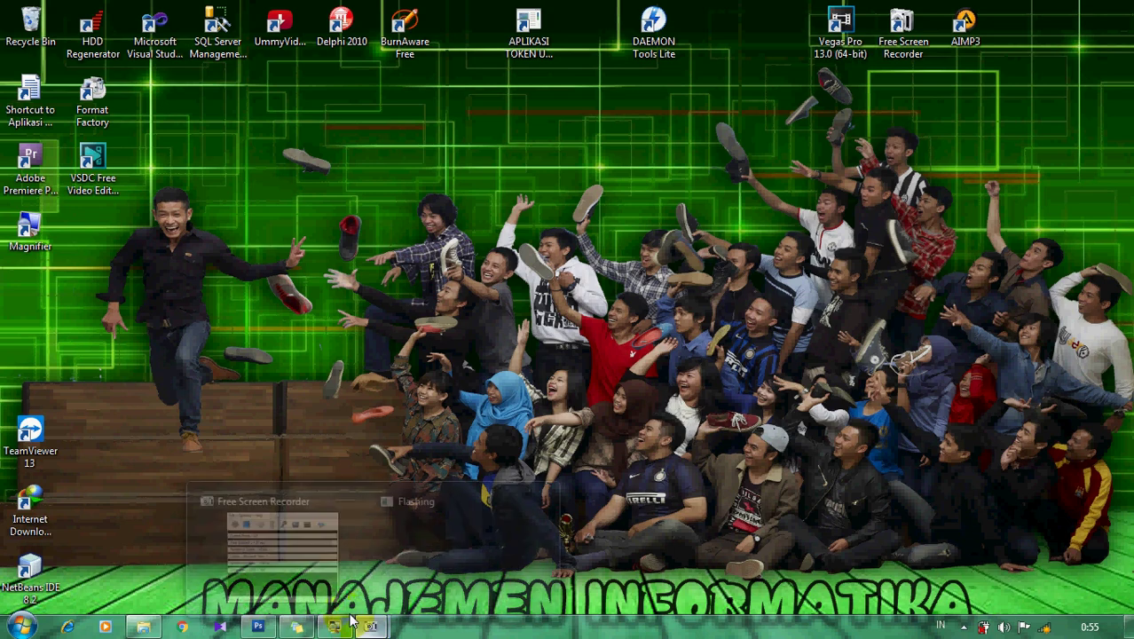